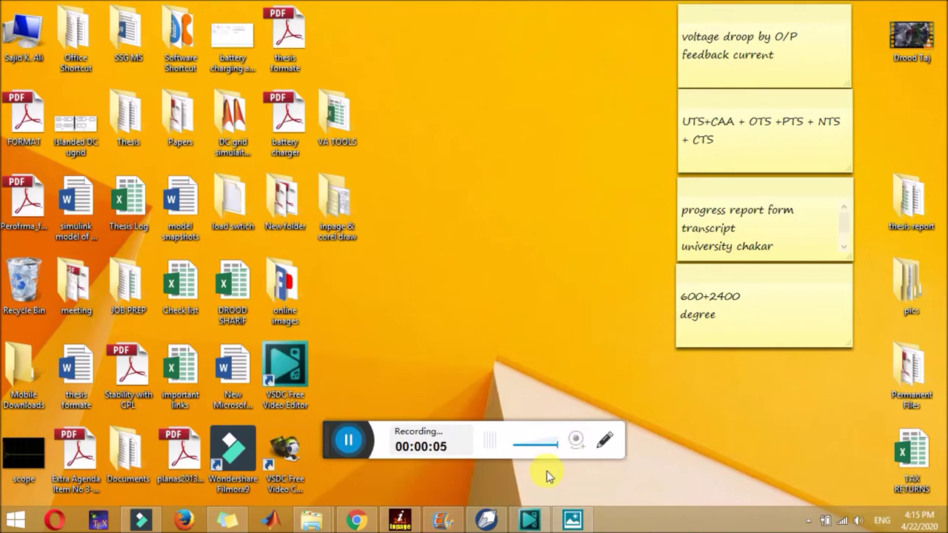
Step: Bring the blank Untitled-1 InPage document to the front
left_click(403, 524)
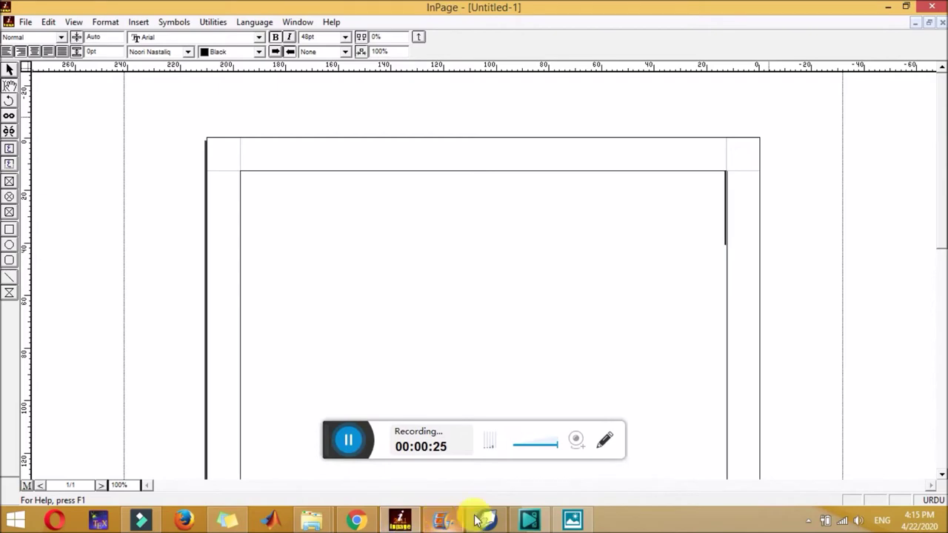
Step: Create a new blank Letter-size CorelDRAW drawing, then return to InPage and begin typing 'محمدب'
left_click(406, 522)
left_click(401, 521)
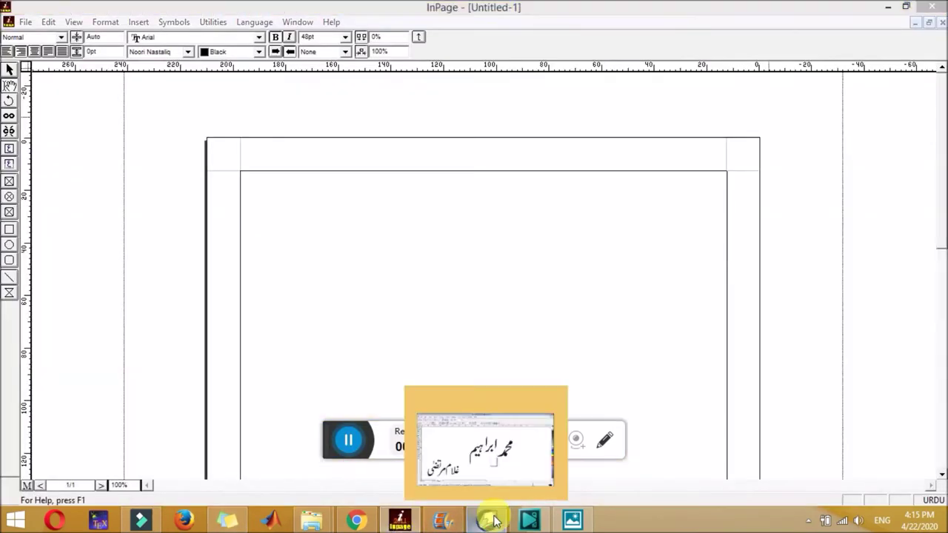
left_click(491, 520)
left_click(30, 25)
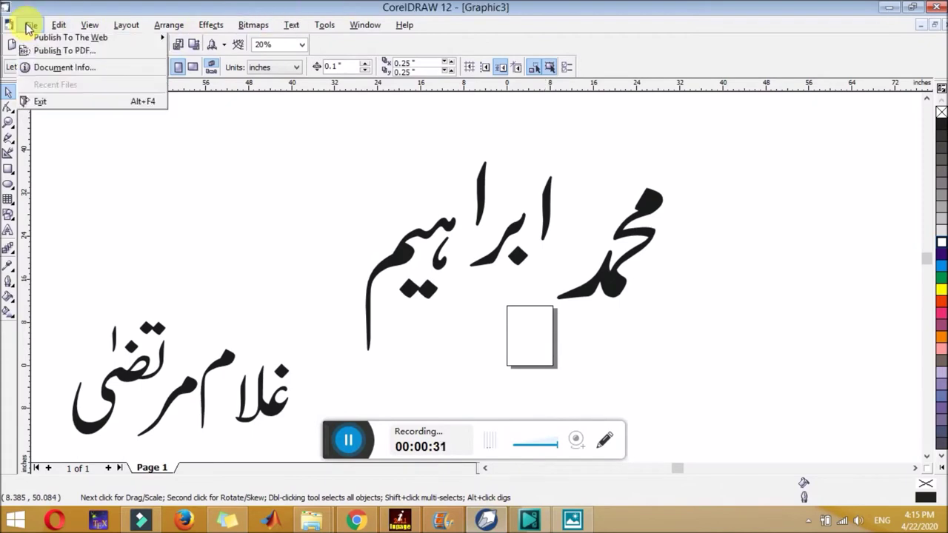
left_click(42, 41)
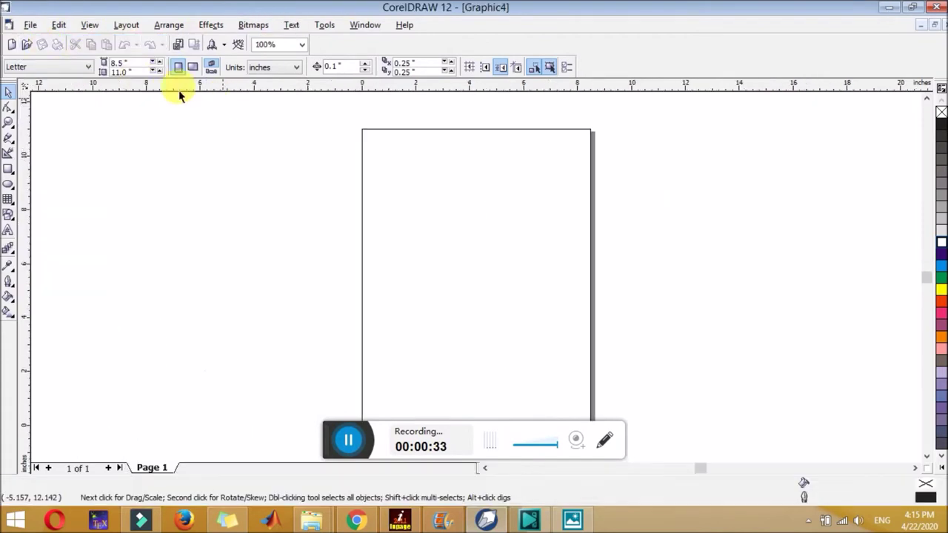
left_click(31, 24)
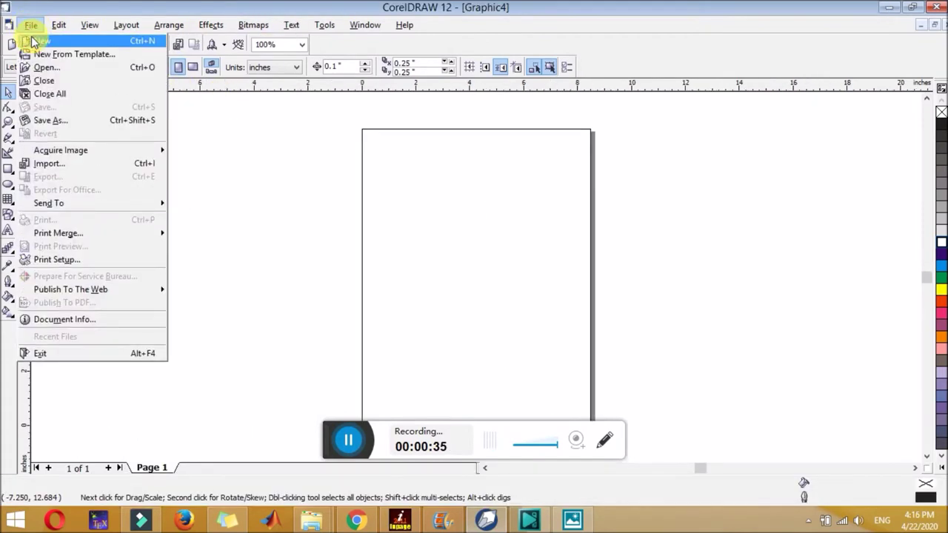
left_click(37, 38)
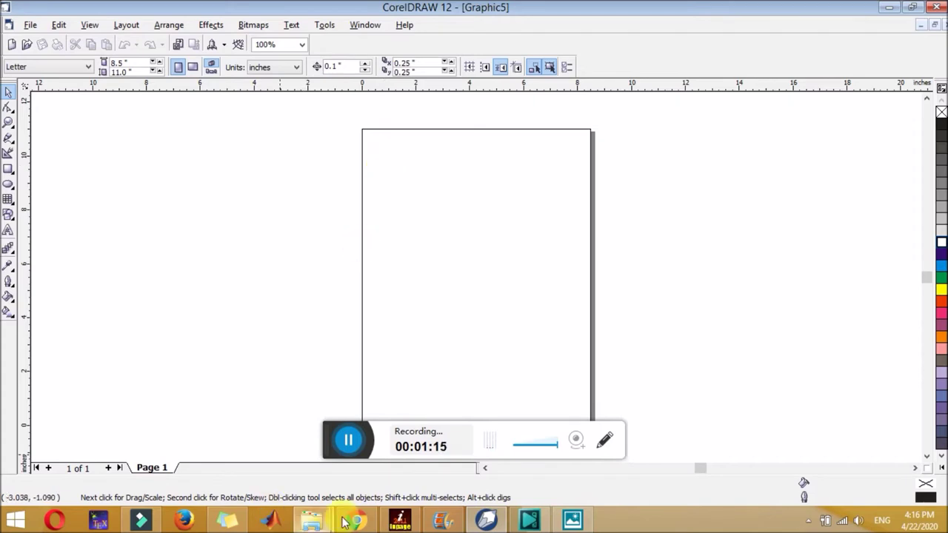
left_click(398, 520)
type("محمد")
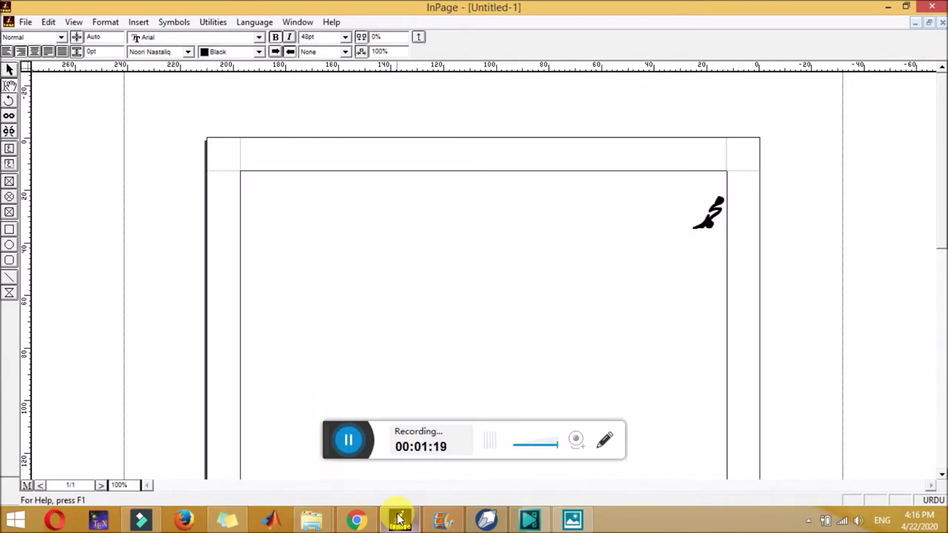
type("ب")
Step: Type the Urdu first-birthday sentence in Noori Nastaliq, fixing mistyped letters, then select it
key("BackSpace")
type("اب")
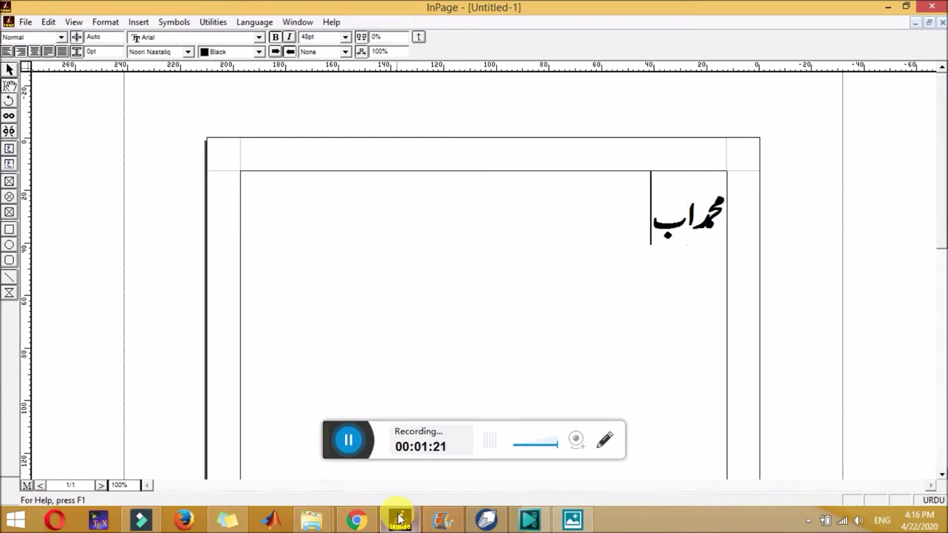
type("ری")
key("BackSpace")
type("ا")
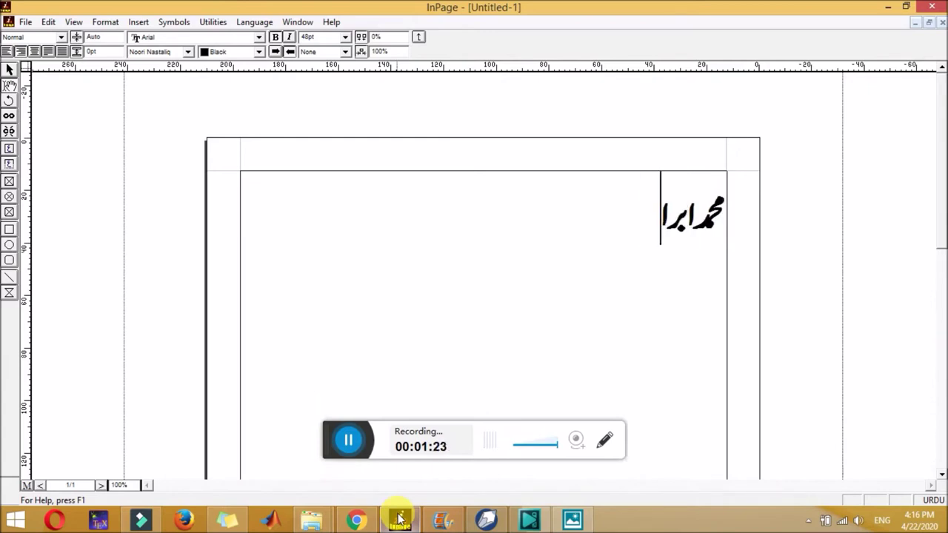
type("ہی")
key("BackSpace")
type("ہیم کی پہ")
key("BackSpace")
type("پہل")
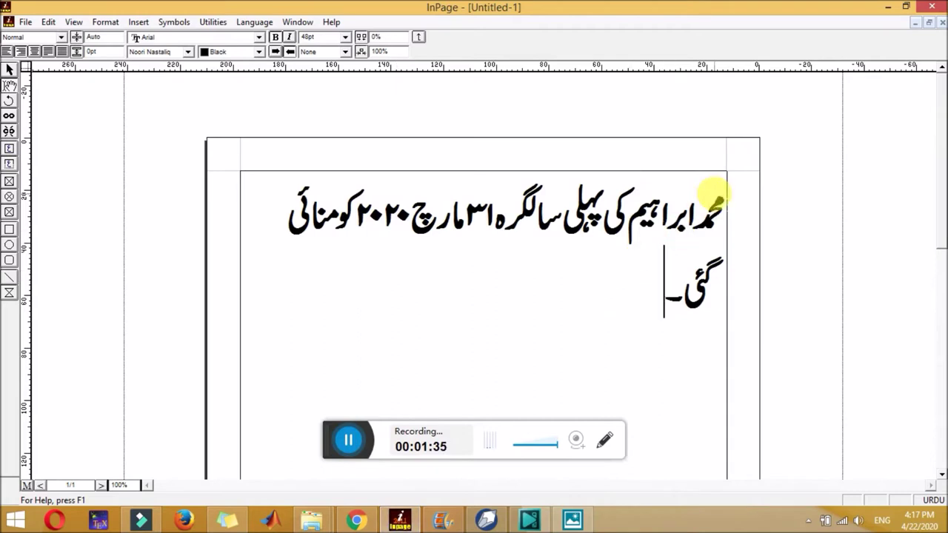
left_click_drag(719, 195, 645, 264)
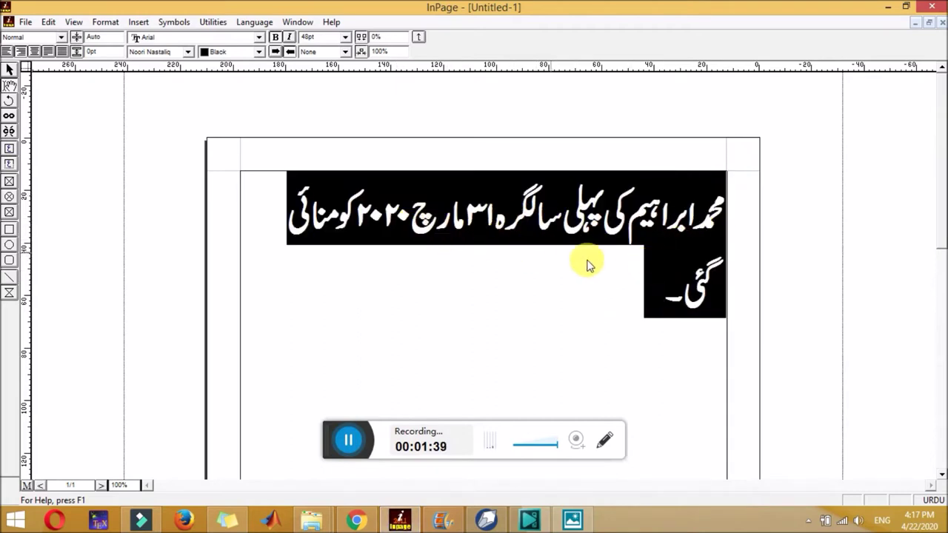
Step: Select the entire Urdu text frame with the Selection tool and copy it
left_click(561, 275)
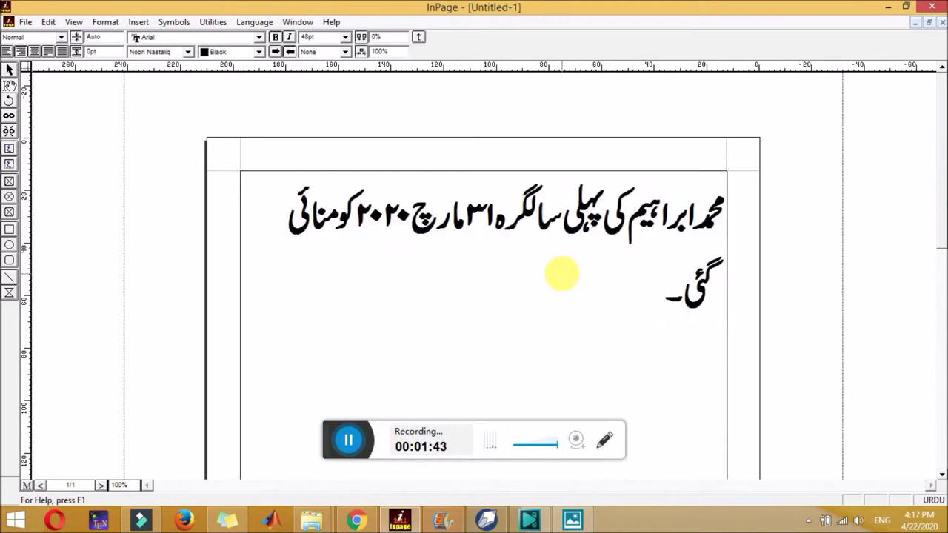
left_click(12, 73)
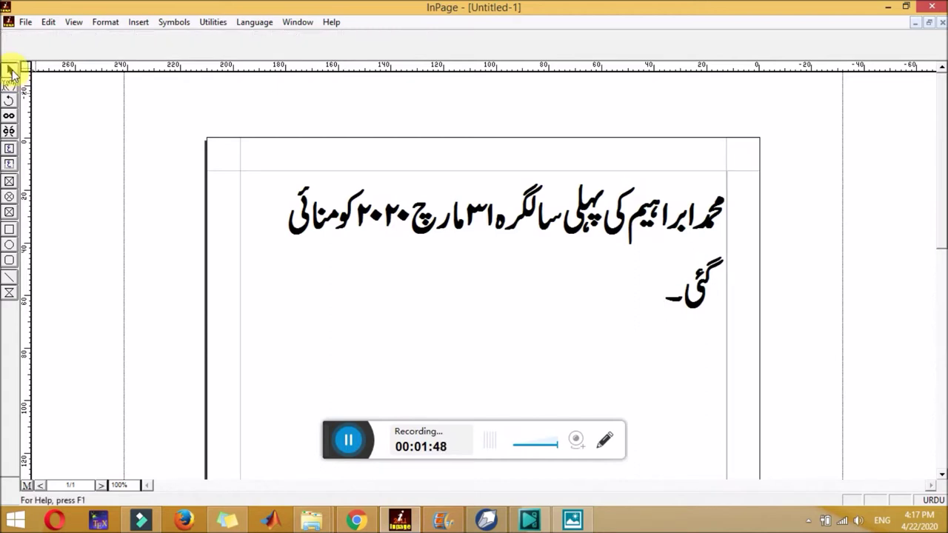
right_click(546, 246)
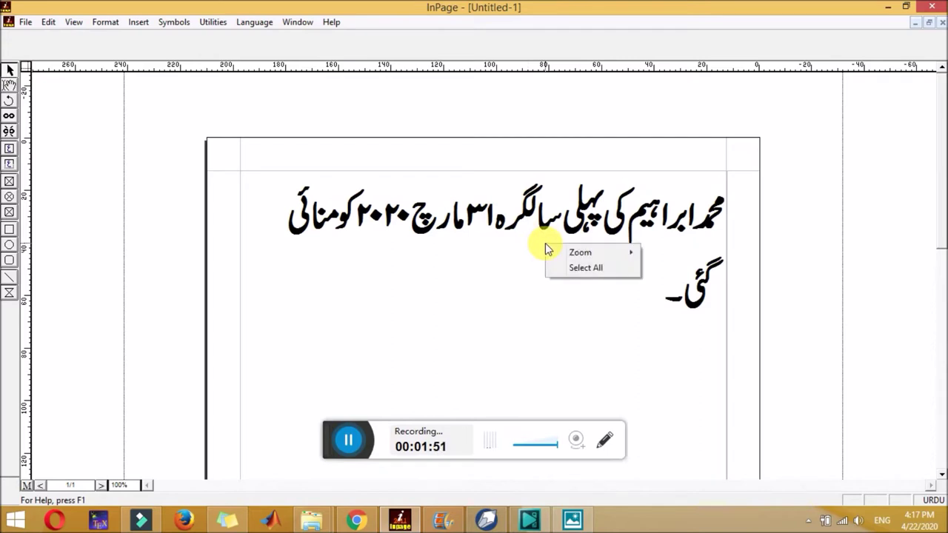
left_click(575, 268)
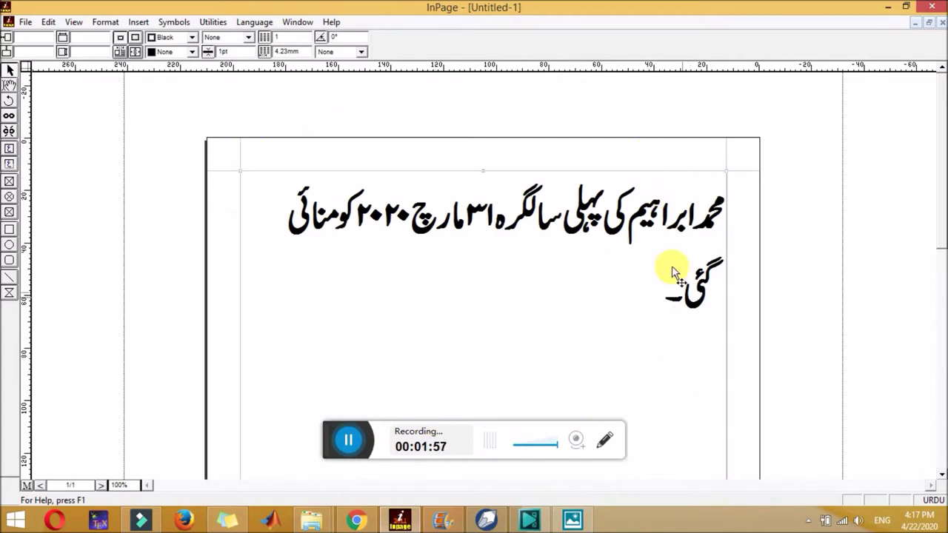
right_click(564, 238)
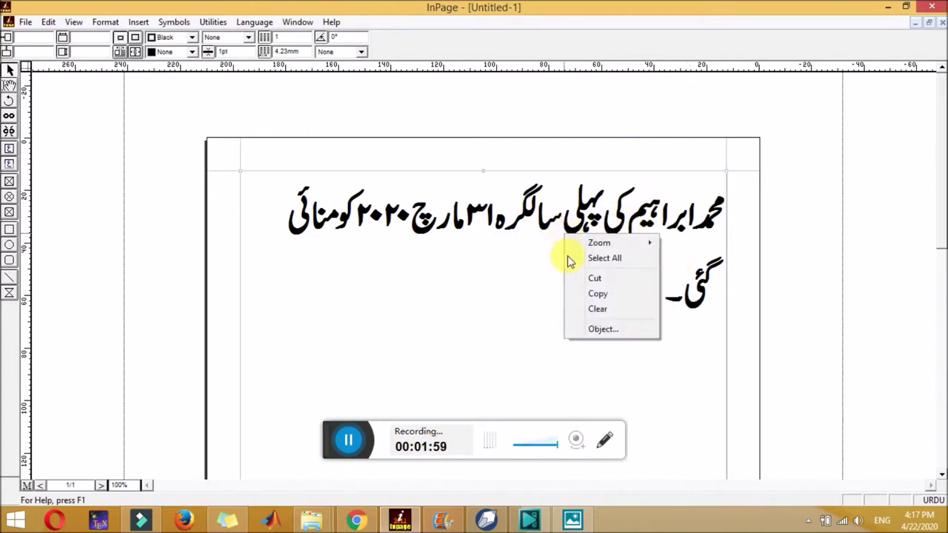
left_click(585, 294)
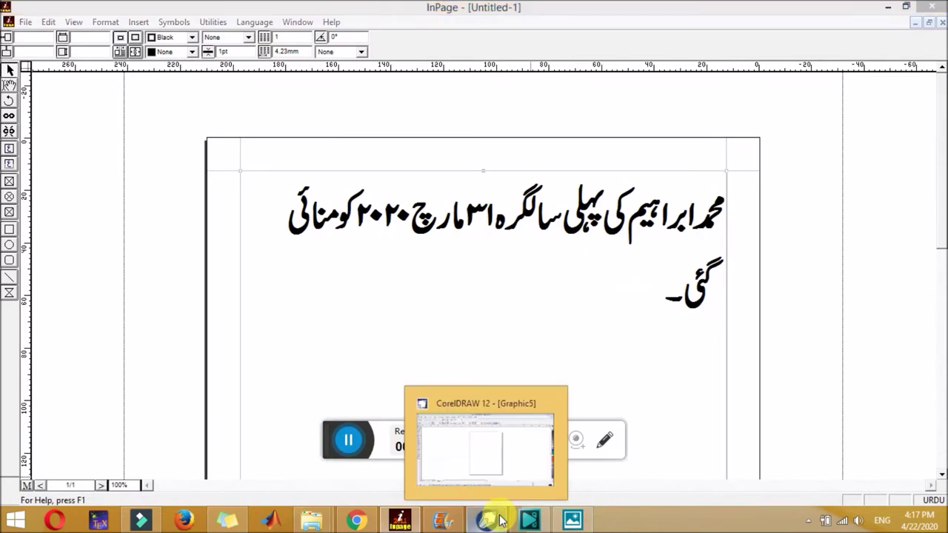
left_click(526, 518)
Step: Paste the Urdu text into the drawing as a 25-object group and zoom to it
right_click(434, 210)
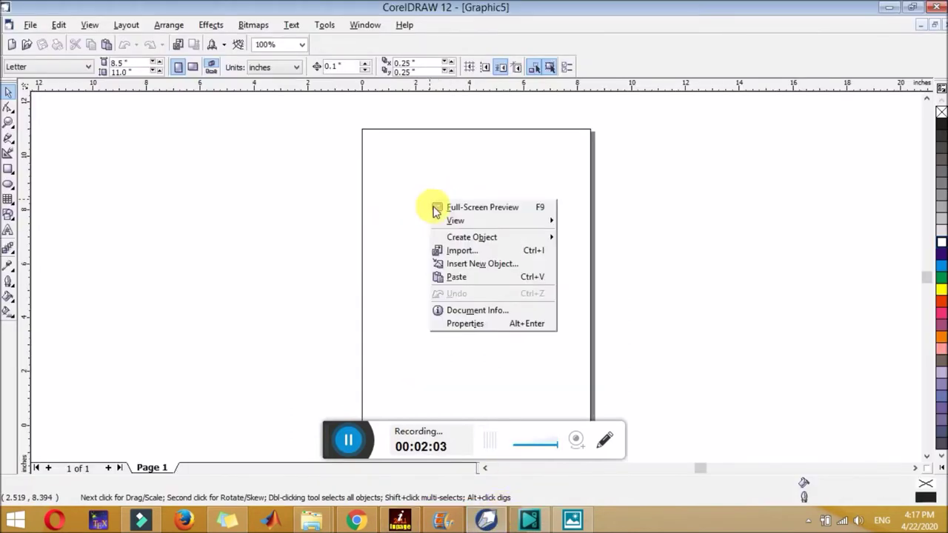
left_click(461, 276)
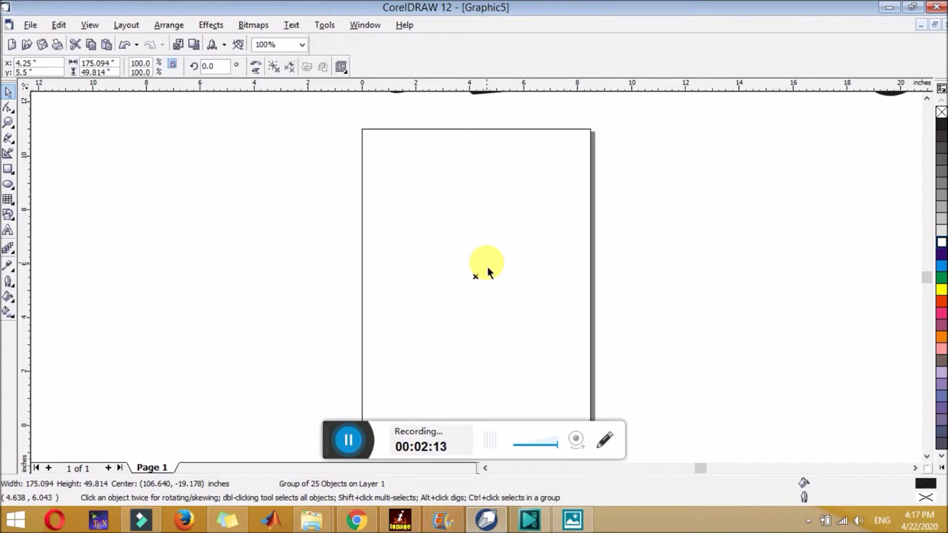
scroll(487, 272, "down", 1)
scroll(488, 271, "down", 2)
scroll(487, 270, "down", 1)
scroll(487, 268, "down", 1)
left_click(579, 288)
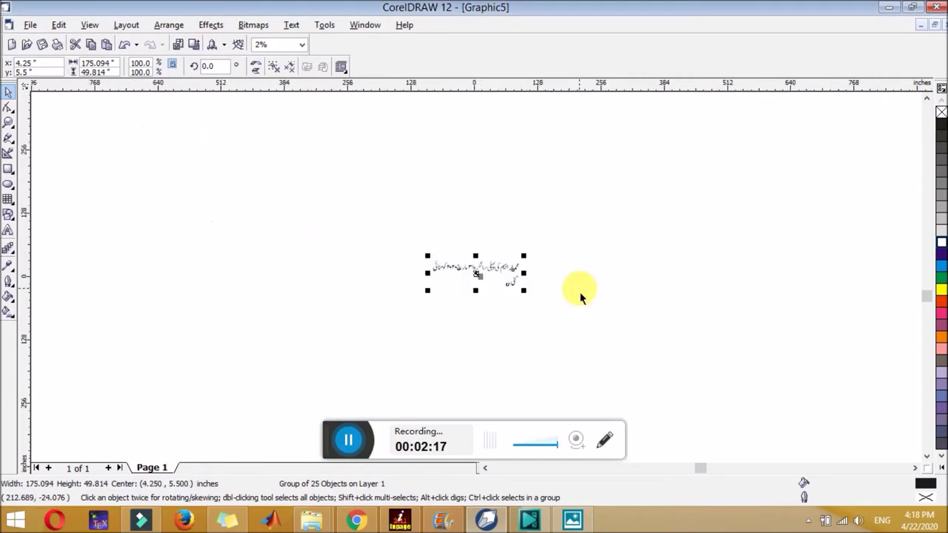
key("shift+F2")
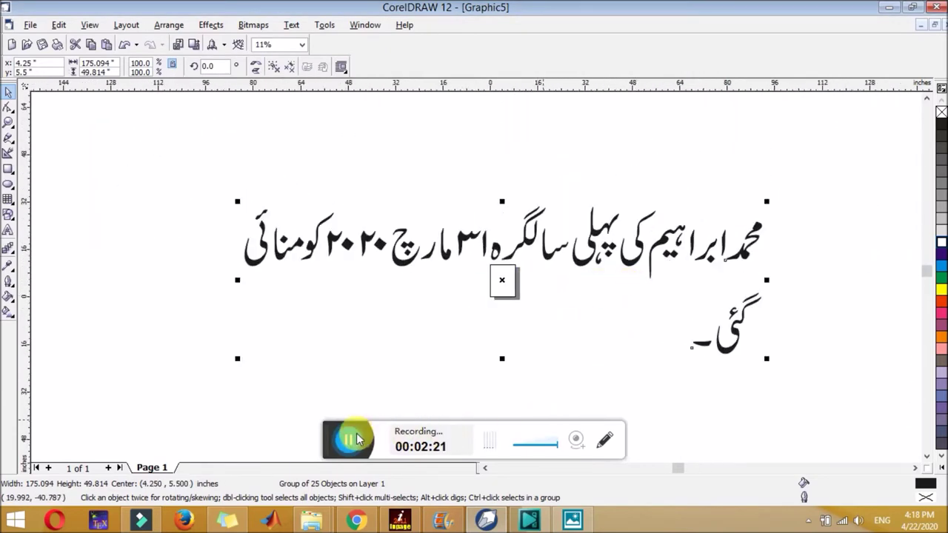
Step: Drag the pasted Urdu group up and left into position on the page
left_click(372, 455)
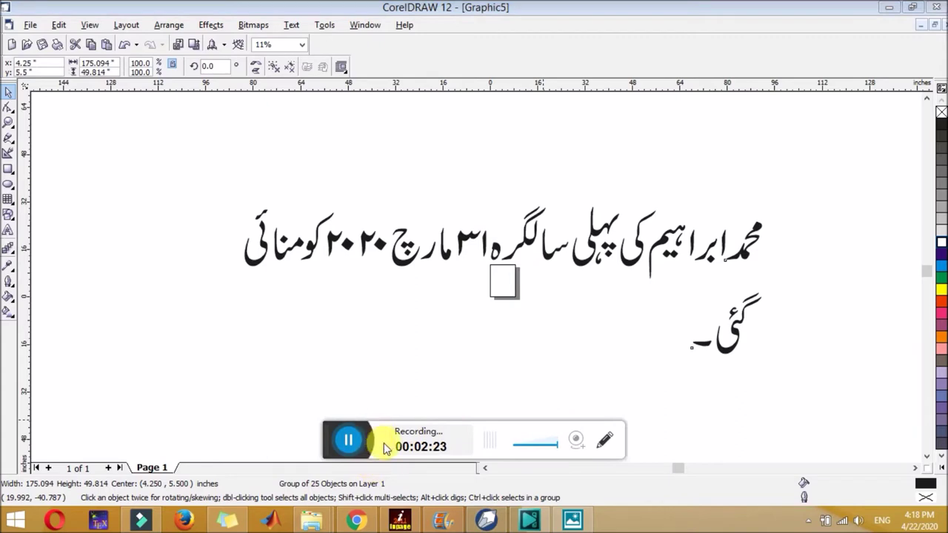
left_click(516, 324)
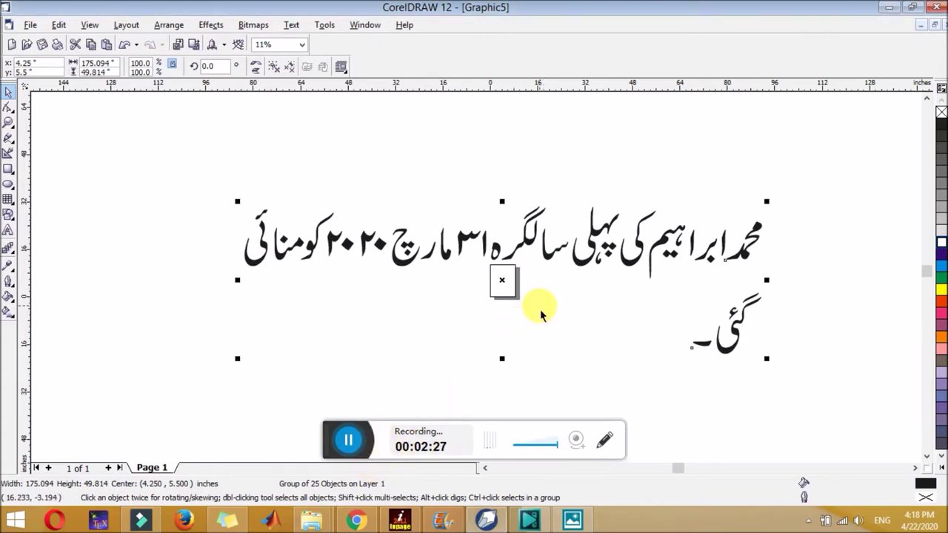
left_click_drag(422, 234, 392, 193)
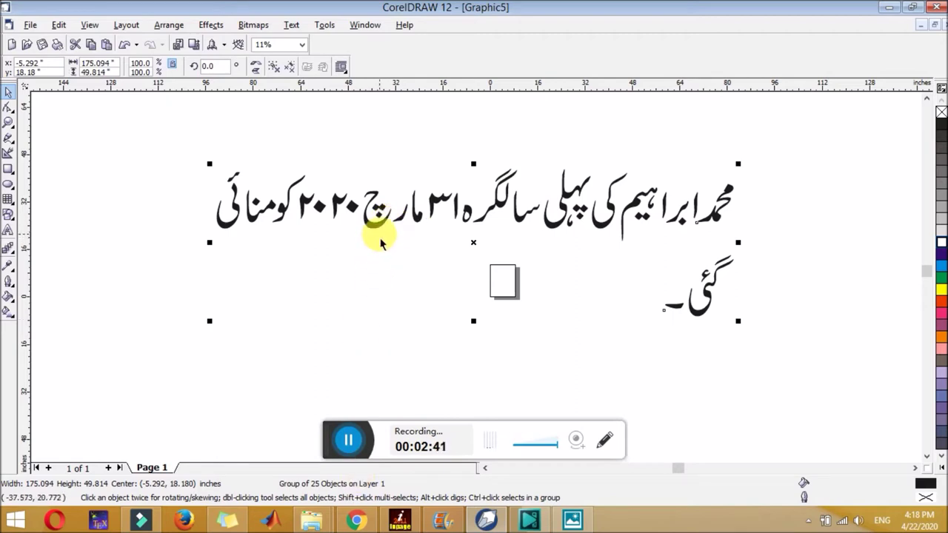
mouse_move(388, 225)
left_mouse_down()
mouse_move(337, 313)
mouse_move(382, 238)
left_mouse_up()
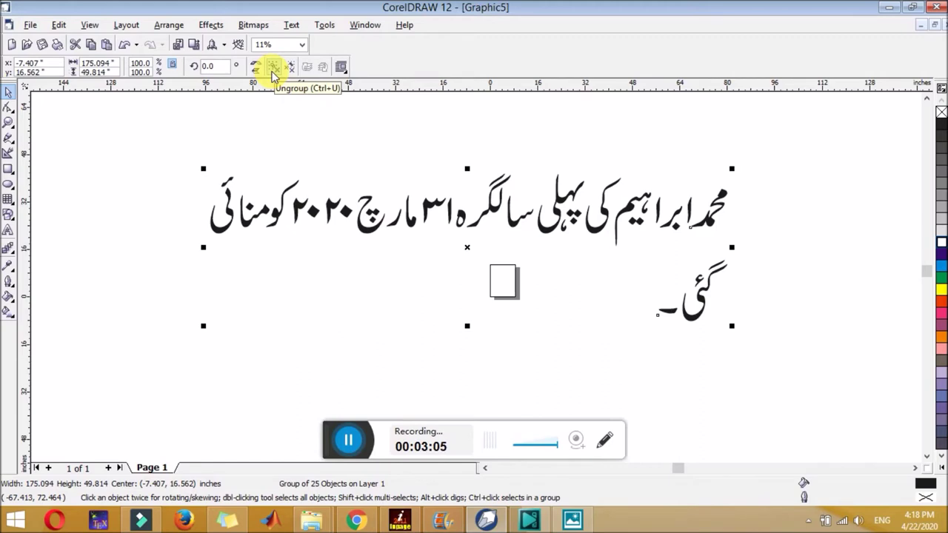
Step: Ungroup the text into 25 separate objects and move محمد apart from the line
left_click(273, 74)
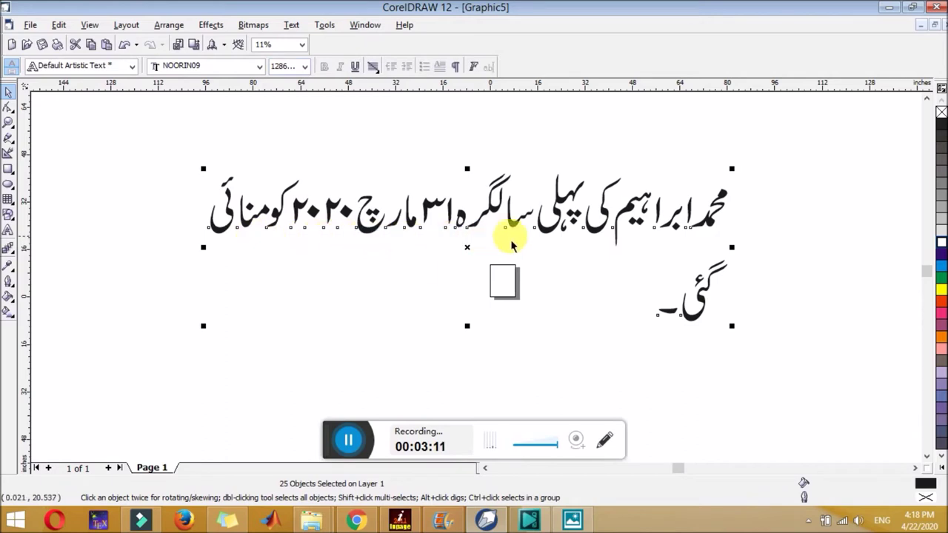
left_click(600, 302)
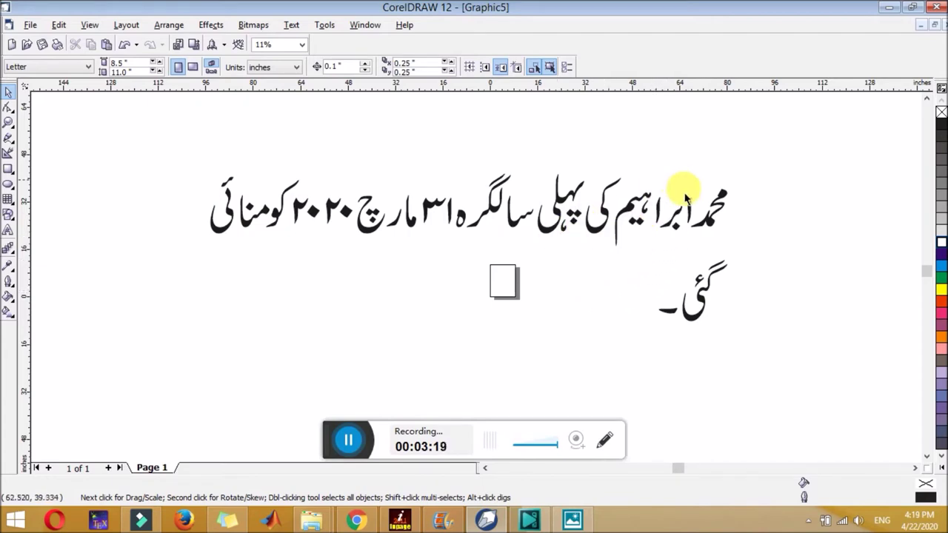
left_click_drag(746, 180, 696, 236)
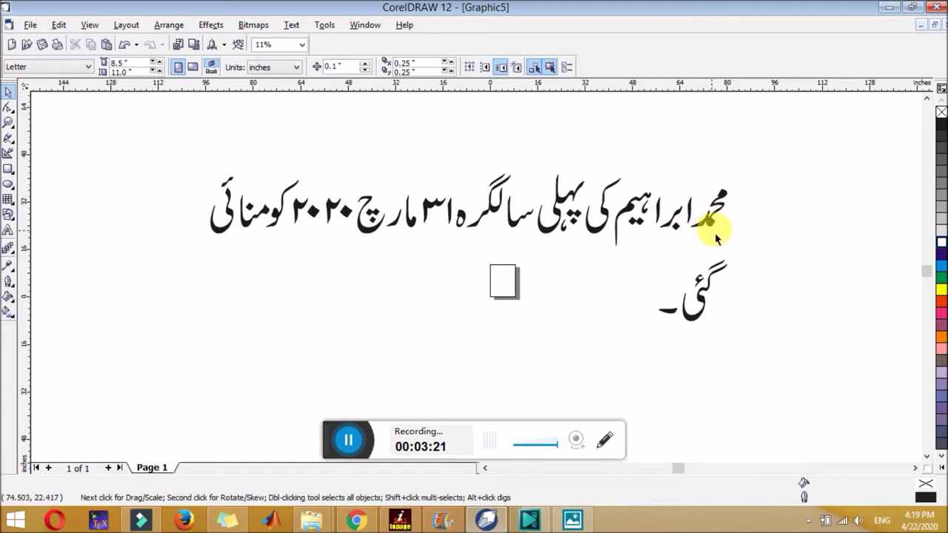
left_click_drag(717, 222, 750, 196)
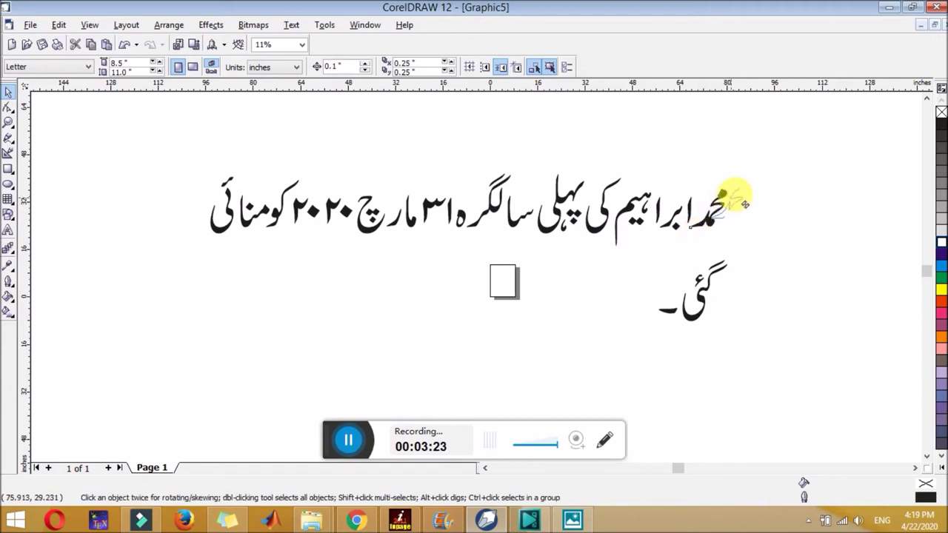
left_click_drag(696, 210, 711, 239)
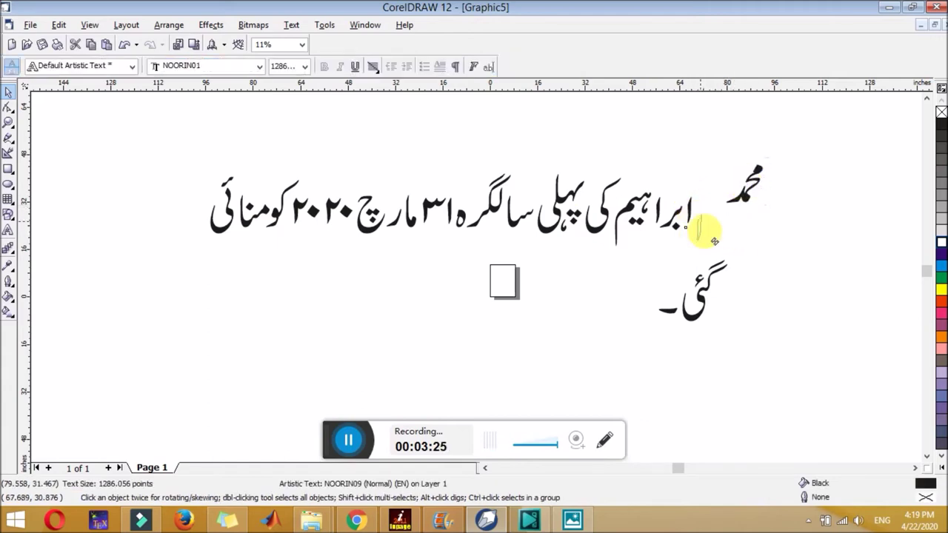
left_click(757, 253)
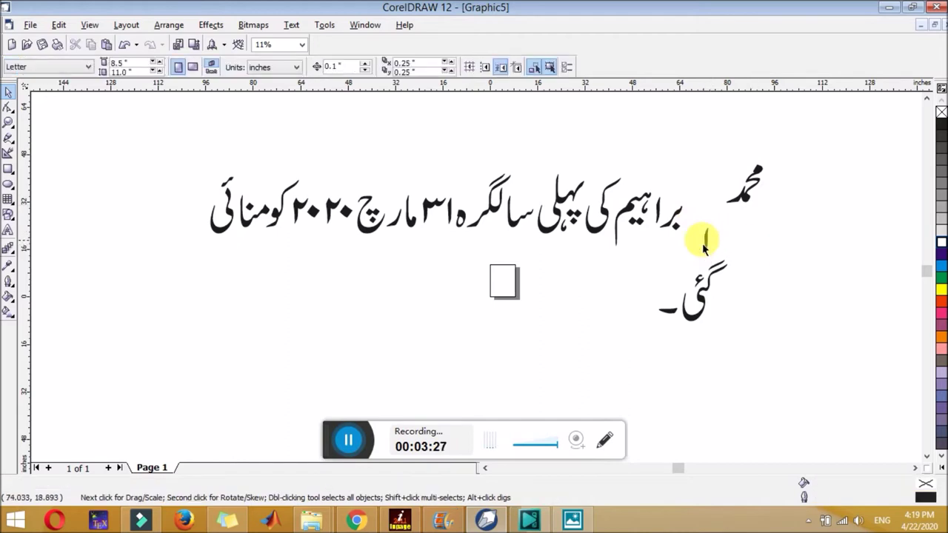
Step: Gather the letters of ابراہیم and move the word up beside محمد
mouse_move(709, 248)
left_mouse_down()
mouse_move(700, 206)
mouse_move(634, 232)
mouse_move(611, 267)
left_mouse_up()
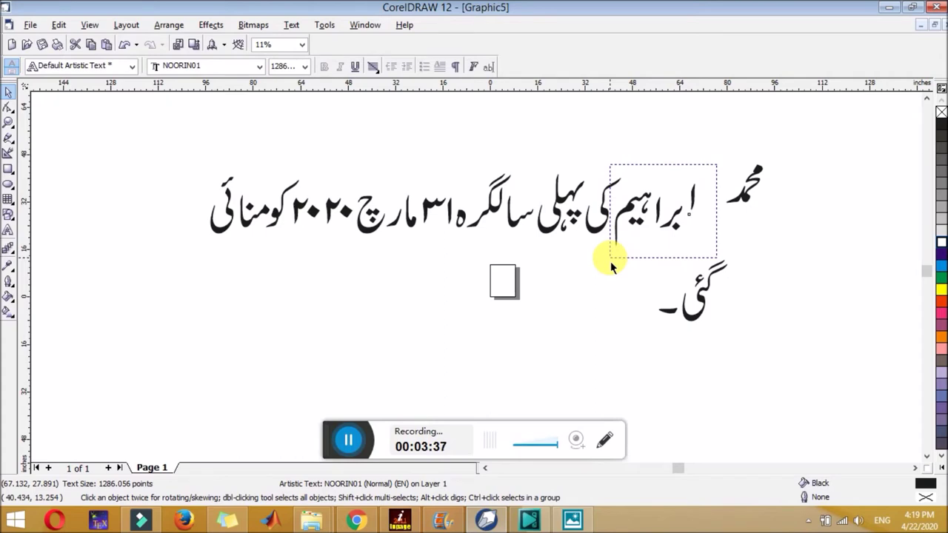
left_click_drag(610, 262, 598, 266)
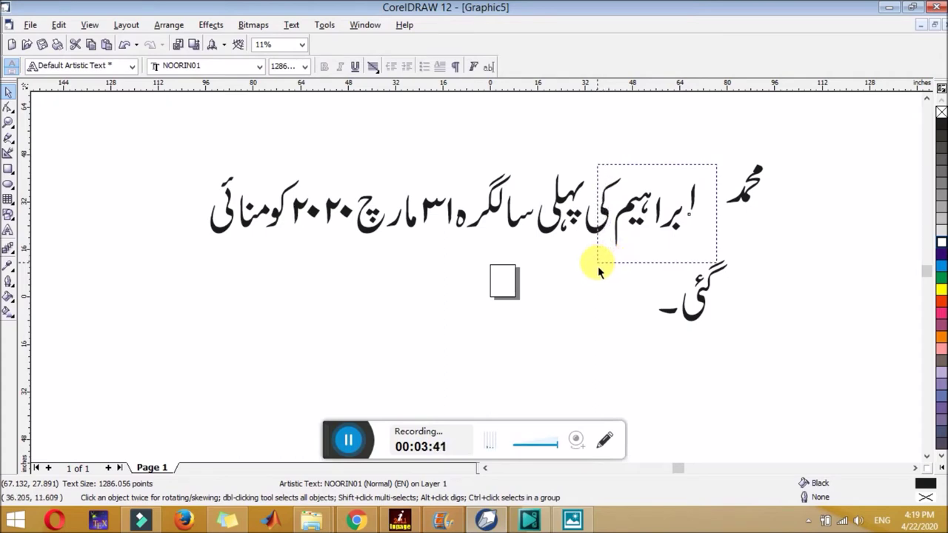
left_click_drag(598, 268, 599, 260)
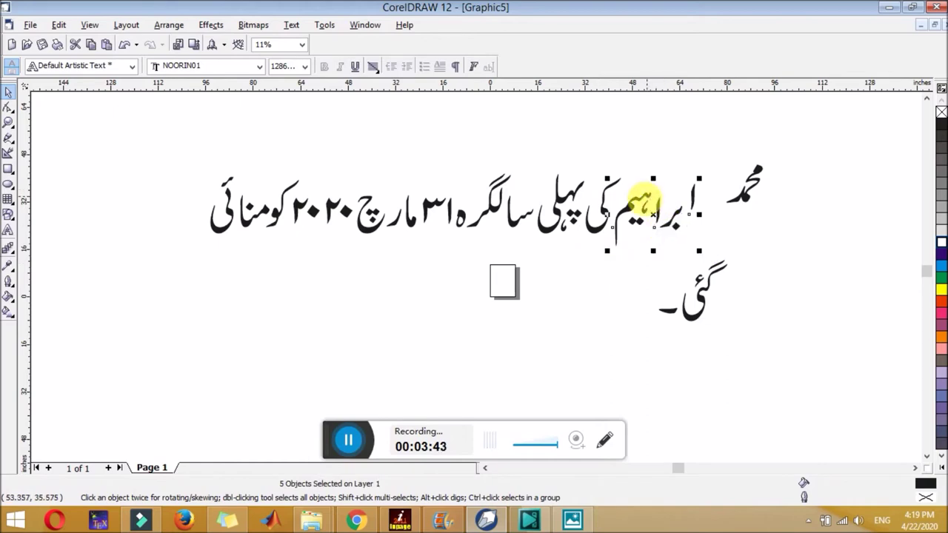
left_click_drag(671, 170, 694, 103)
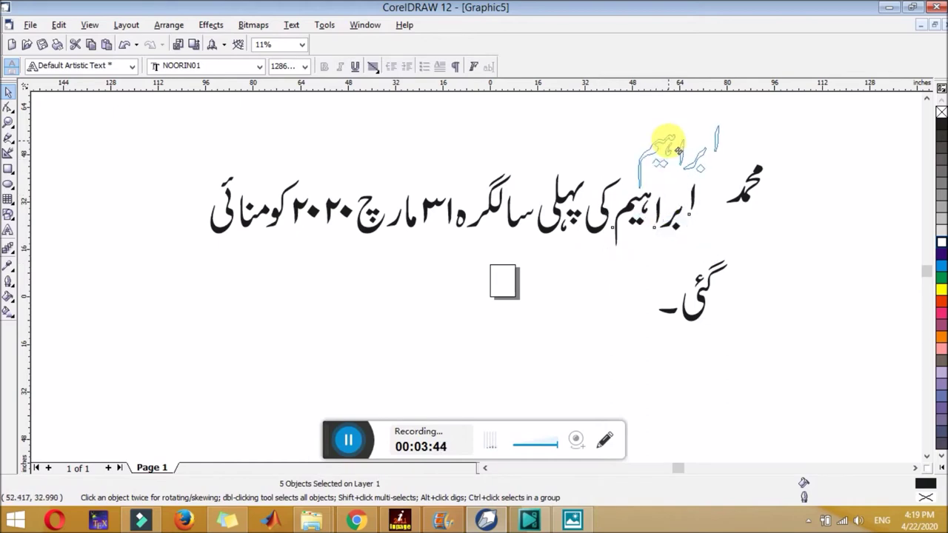
left_click(635, 221)
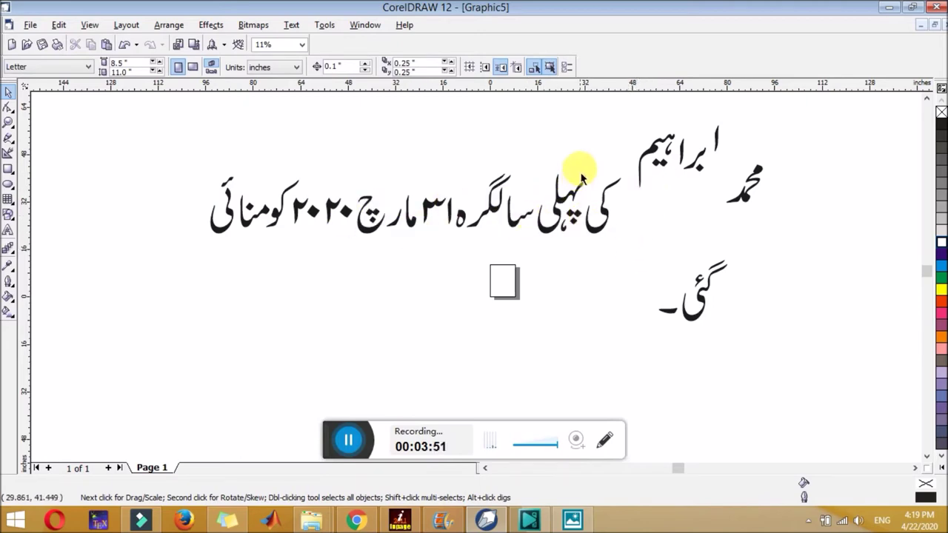
Step: Move پہلی and سالگرہ up into the staggered top line
mouse_move(601, 157)
left_mouse_down()
mouse_move(526, 261)
mouse_move(554, 207)
left_mouse_up()
left_click(555, 162)
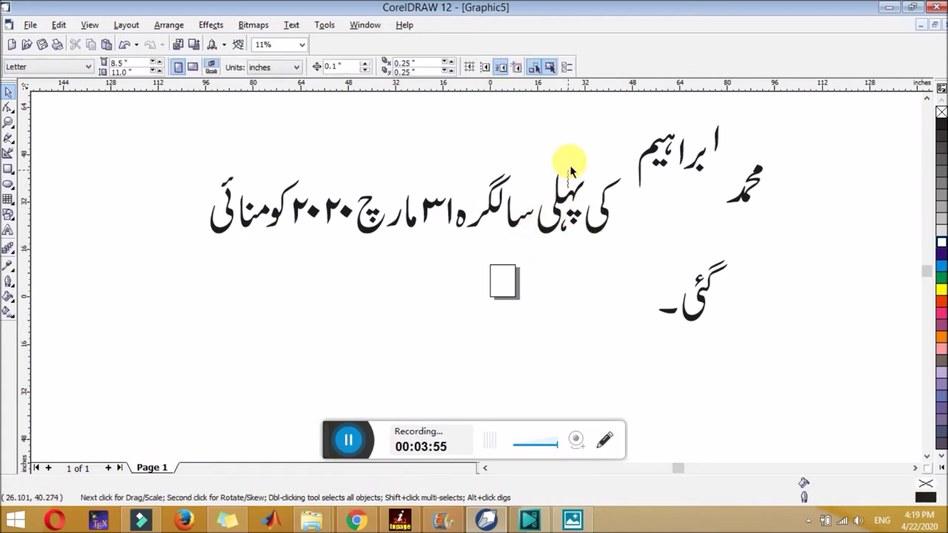
left_click_drag(564, 201, 562, 142)
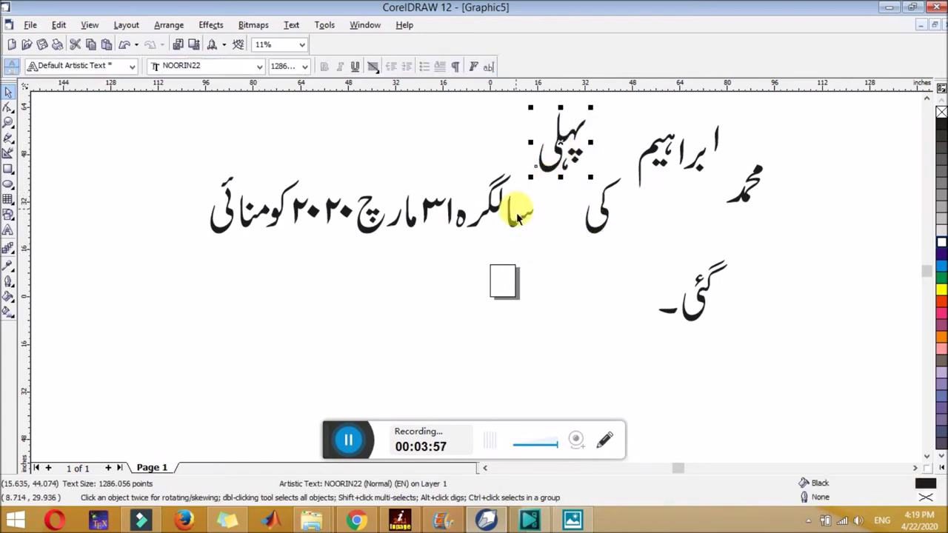
left_click_drag(461, 152, 534, 265)
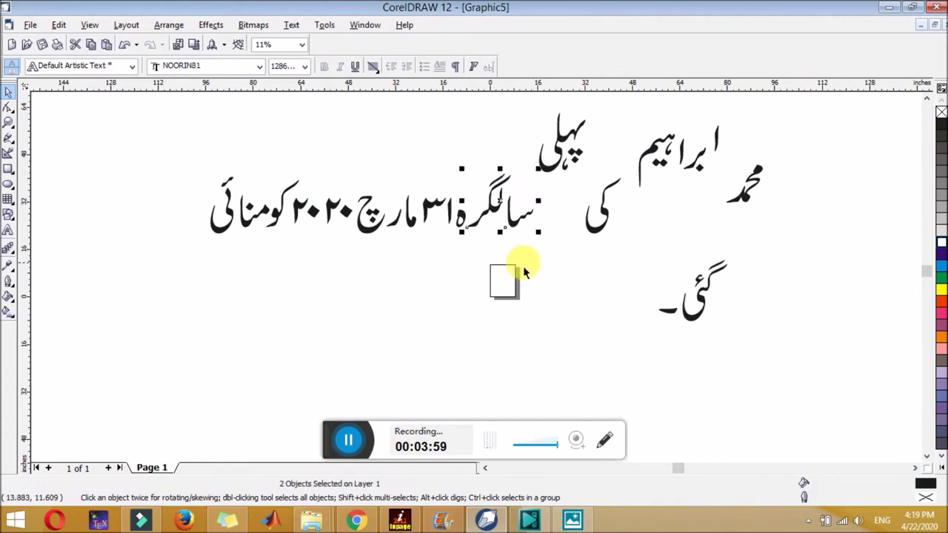
left_click(537, 241)
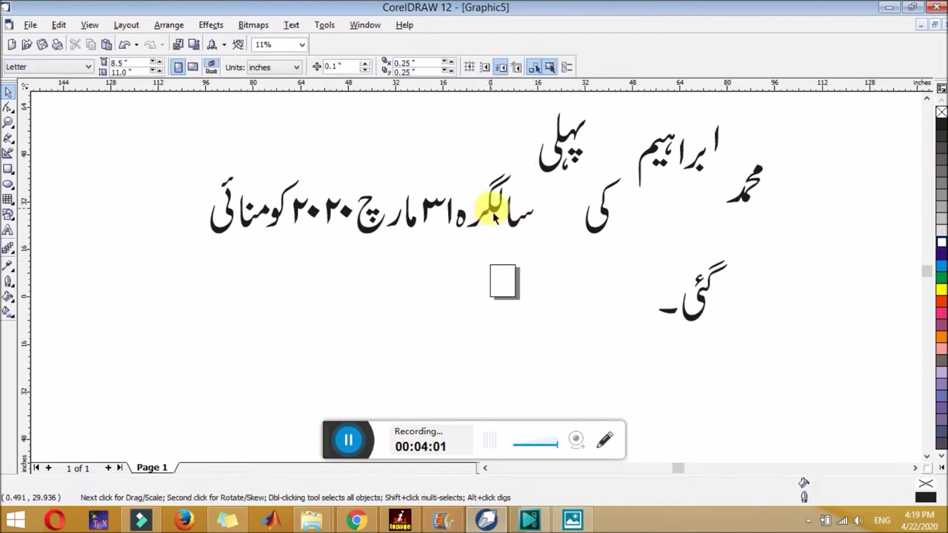
left_click(503, 222)
mouse_move(542, 264)
left_mouse_down()
mouse_move(557, 187)
mouse_move(444, 255)
left_mouse_up()
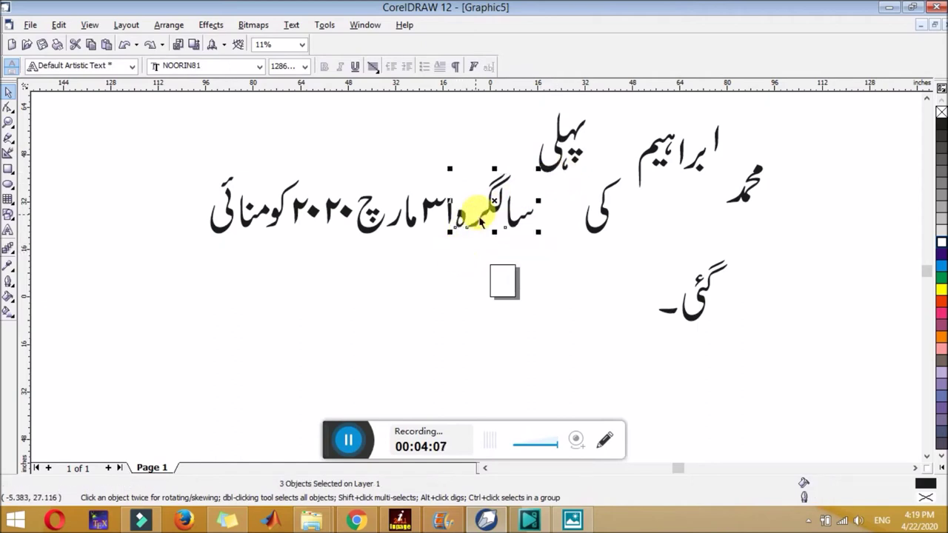
left_click_drag(480, 220, 457, 156)
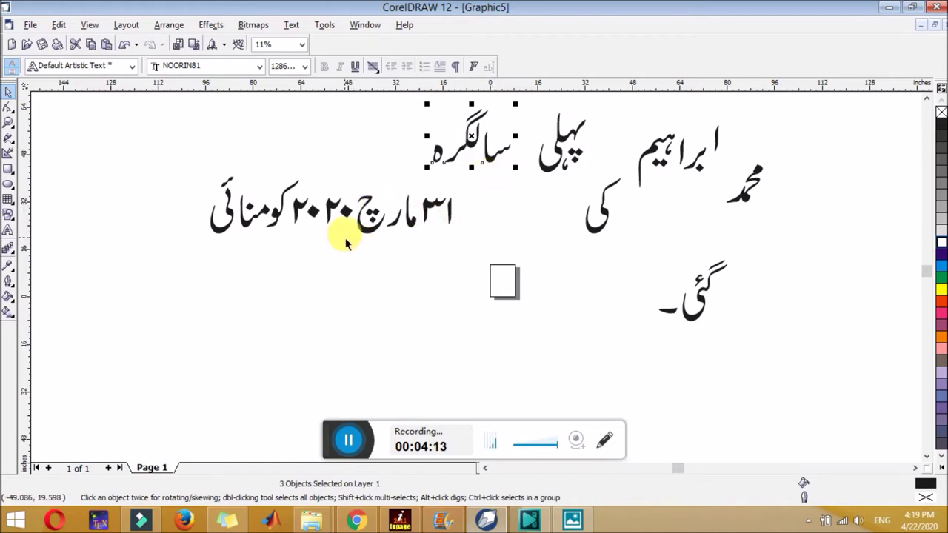
left_click(498, 236)
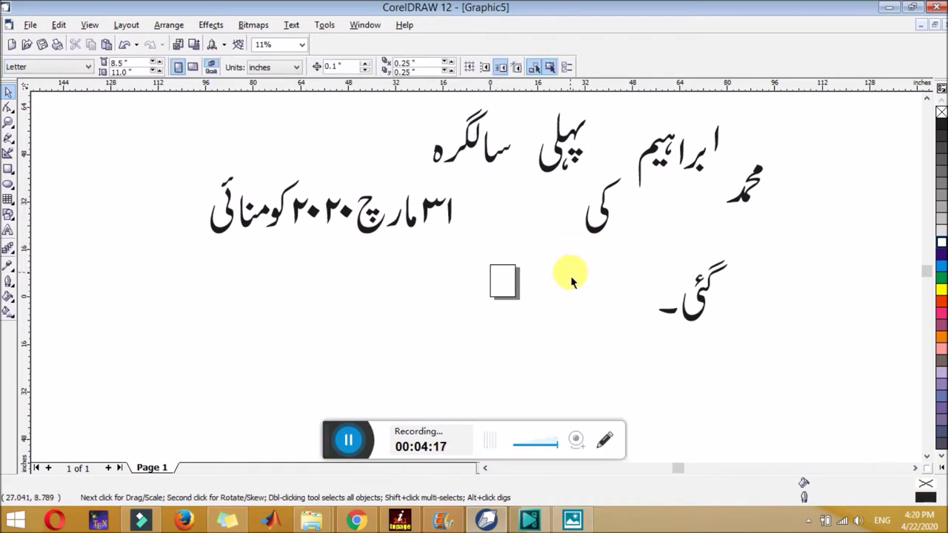
left_click(739, 186)
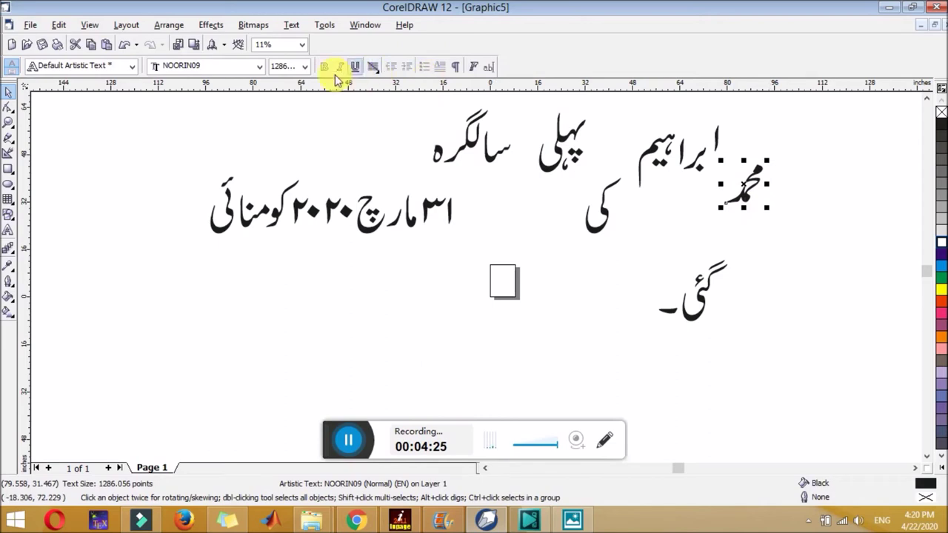
Step: Set محمد to 1800 points and move it down and to the left
left_click(304, 67)
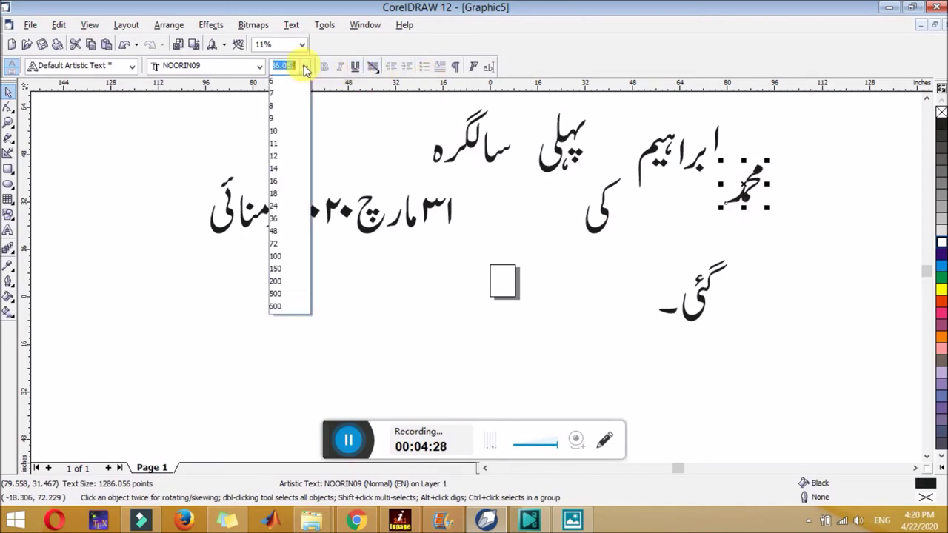
left_click(275, 306)
left_click(288, 67)
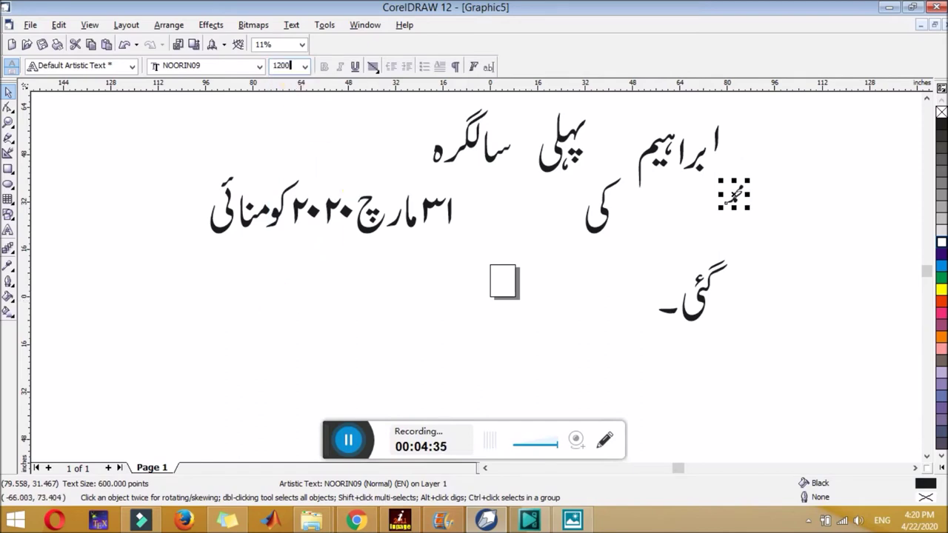
key("Return")
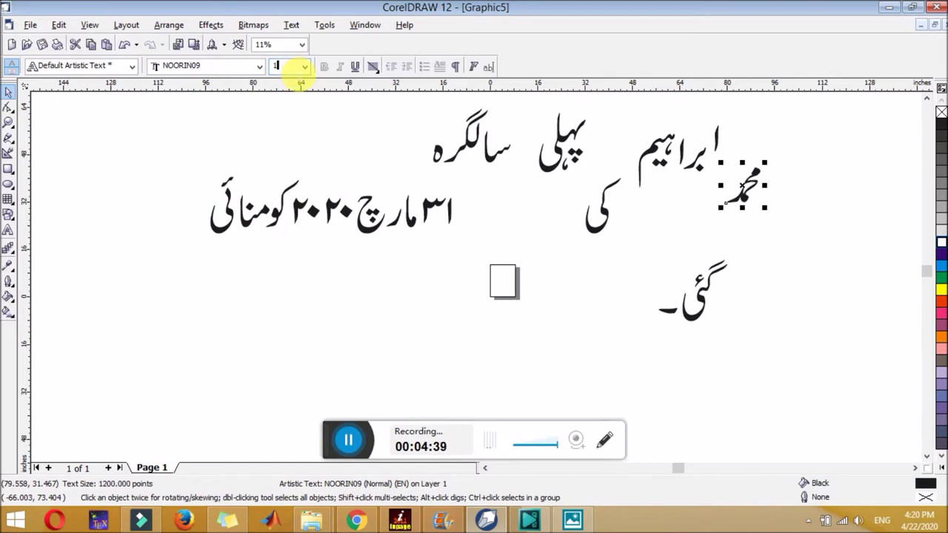
type("800")
key("Return")
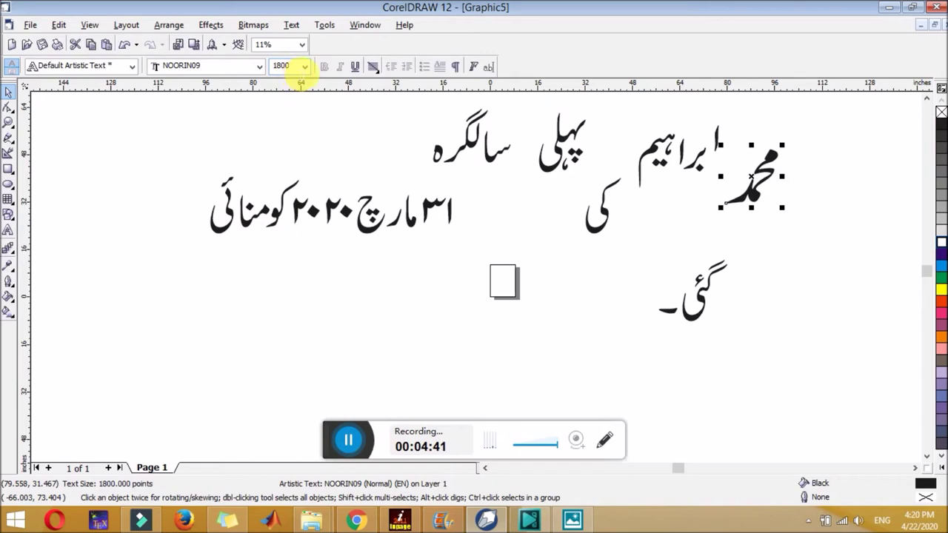
left_click_drag(751, 180, 723, 214)
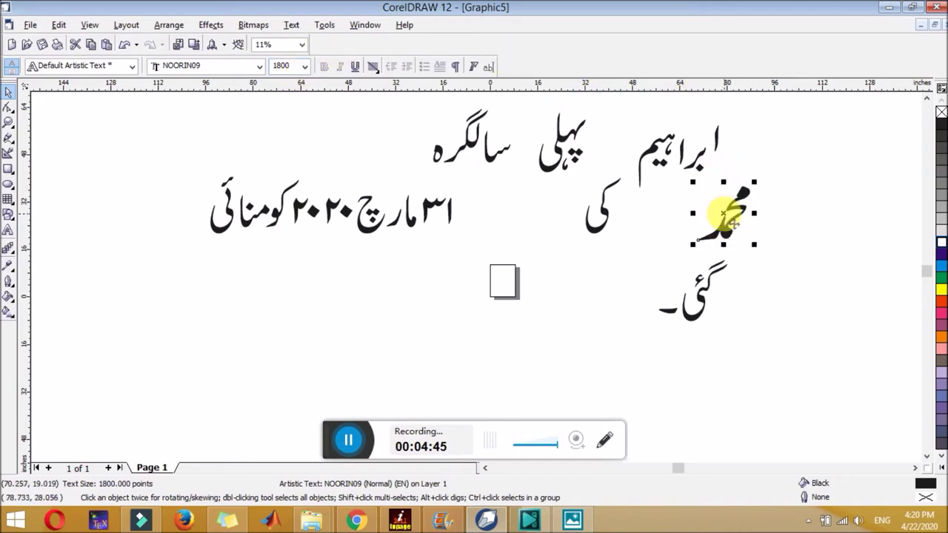
Step: Clear the selection and marquee-select all the text on the page
left_click_drag(460, 257, 543, 323)
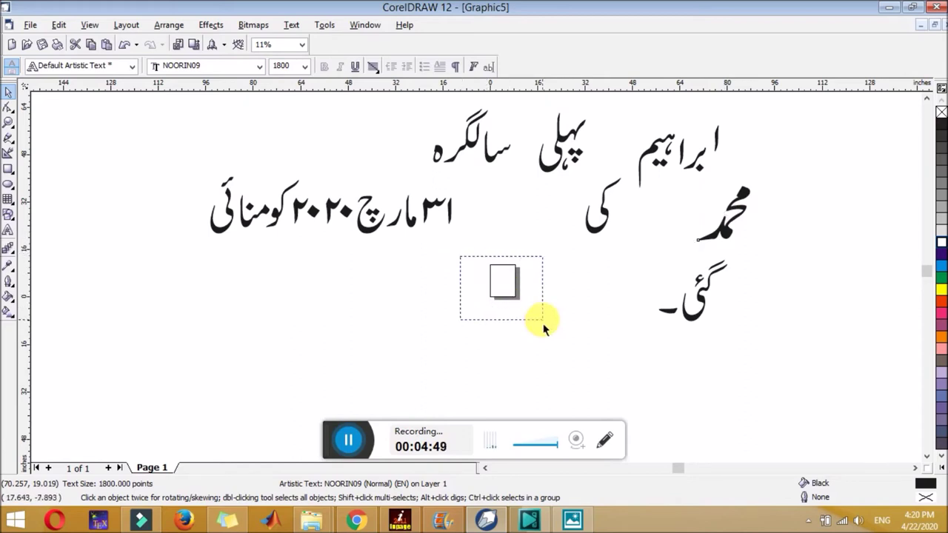
left_click_drag(543, 323, 541, 324)
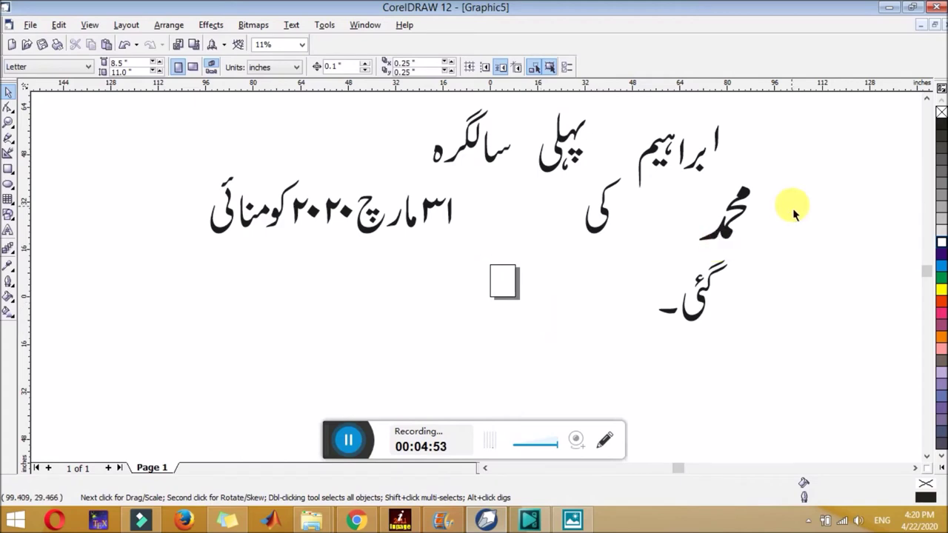
mouse_move(810, 96)
left_mouse_down()
mouse_move(743, 198)
mouse_move(188, 358)
left_mouse_up()
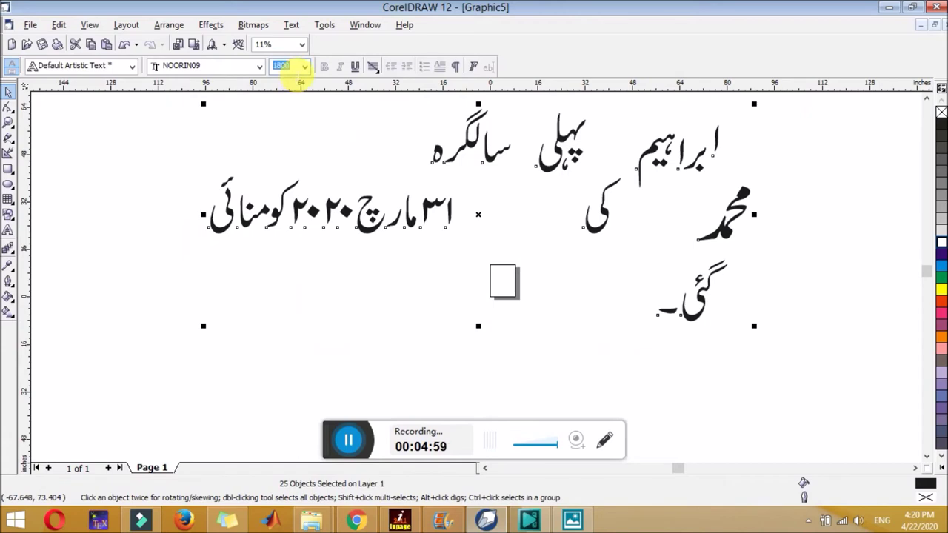
Step: Try a 70-point size on all the text, then nudge محمد up and right toward ابراہیم
type("0")
key("Return")
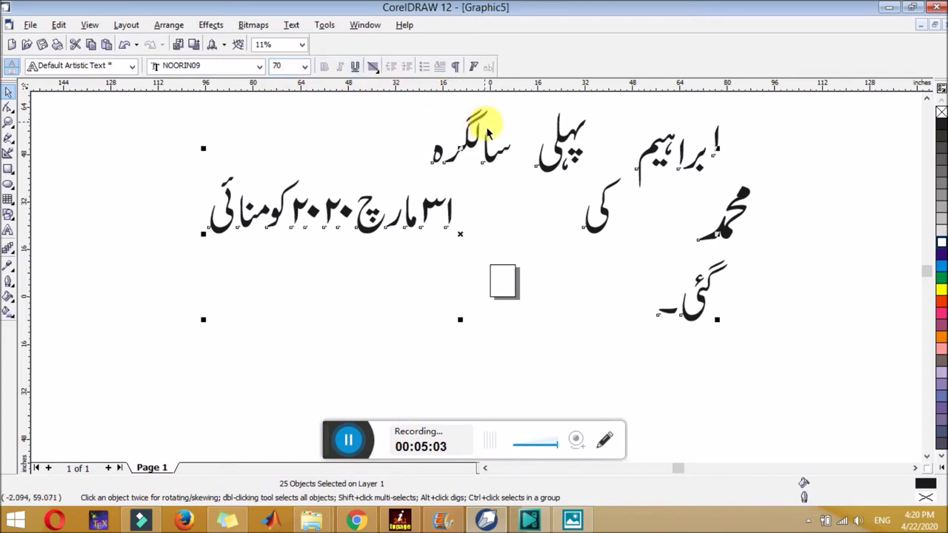
left_click(365, 384)
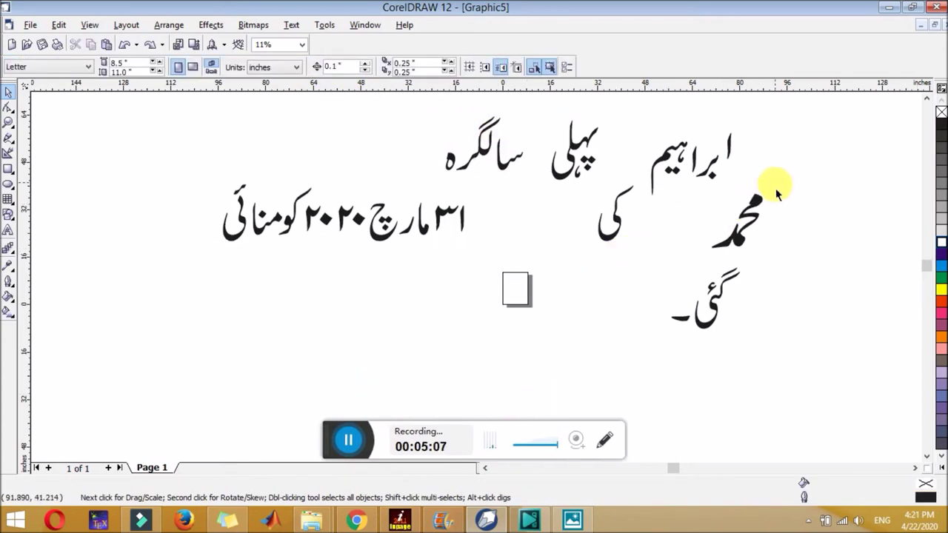
left_click(751, 222)
left_click_drag(762, 231, 812, 211)
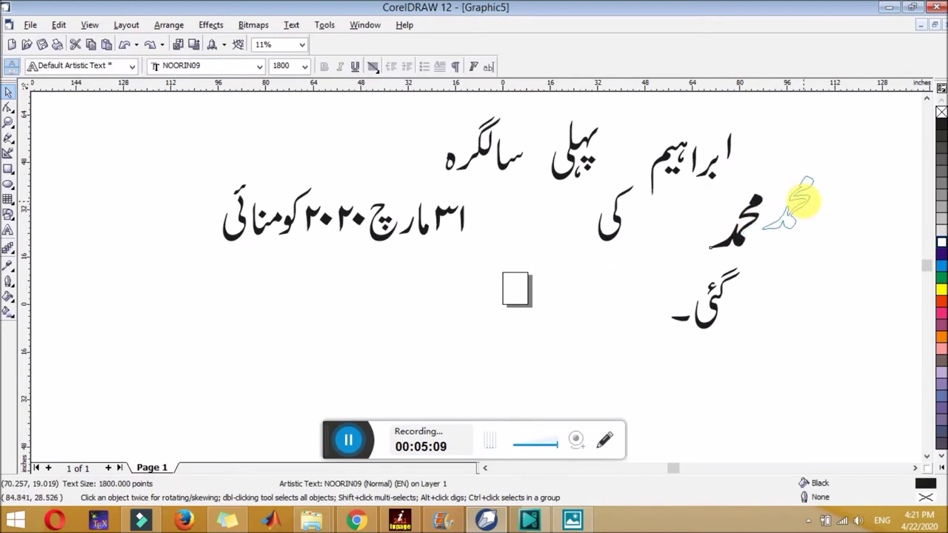
scroll(872, 214, "up", 3)
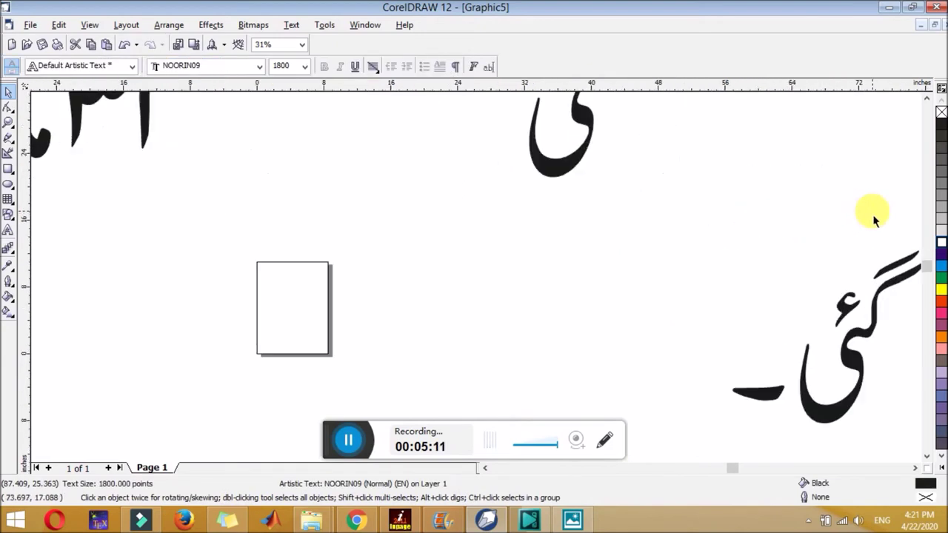
Step: Resize محمد with its handles, stretching it wider and about twice as tall (2258.252 pt)
left_click(914, 467)
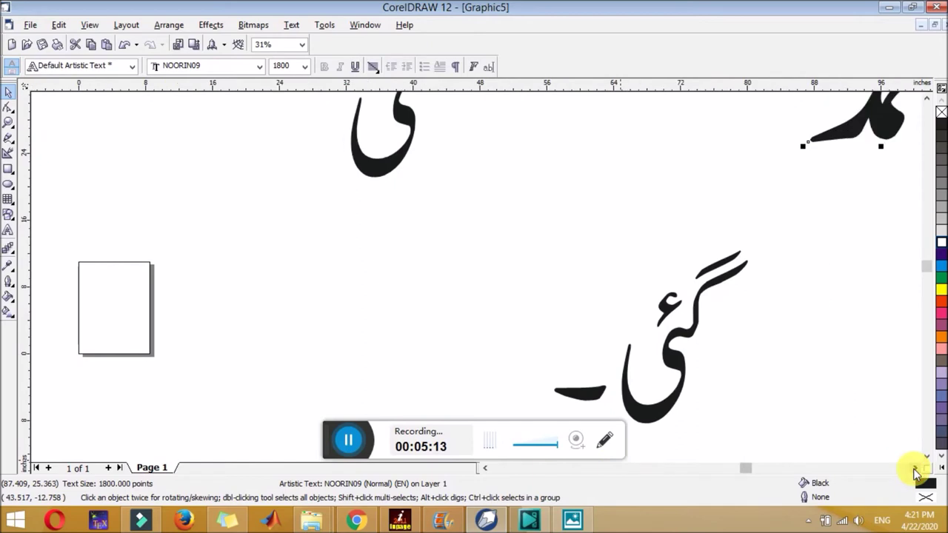
left_click(926, 99)
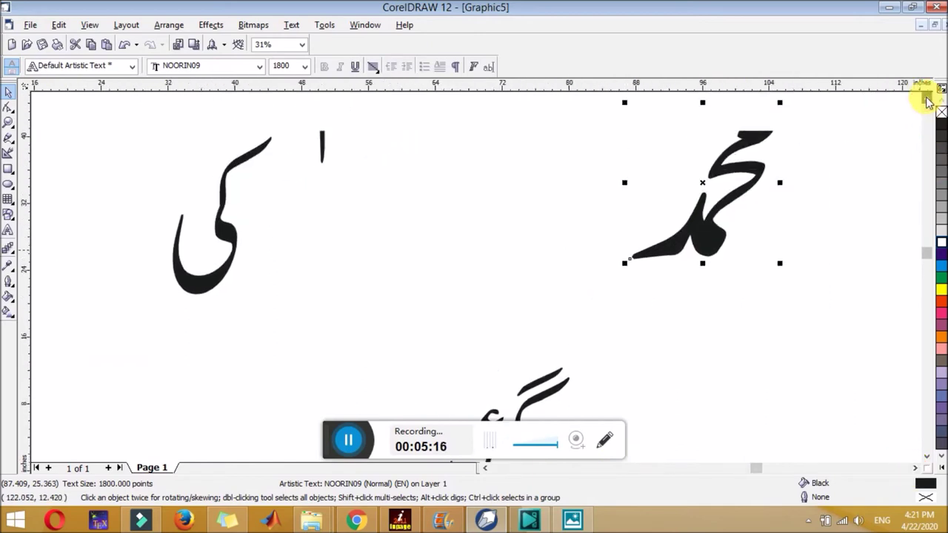
left_click(737, 304)
left_click(726, 268)
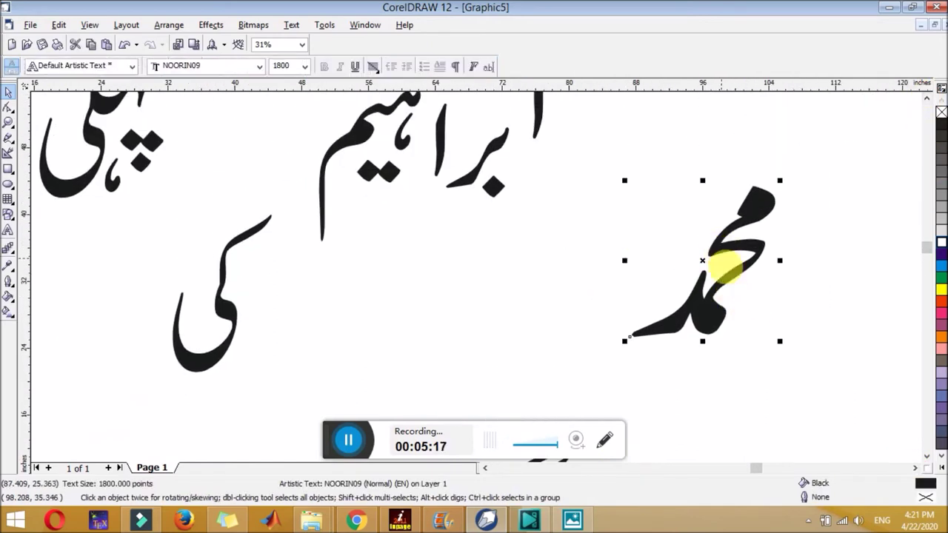
mouse_move(779, 341)
left_mouse_down()
mouse_move(833, 387)
mouse_move(814, 376)
left_mouse_up()
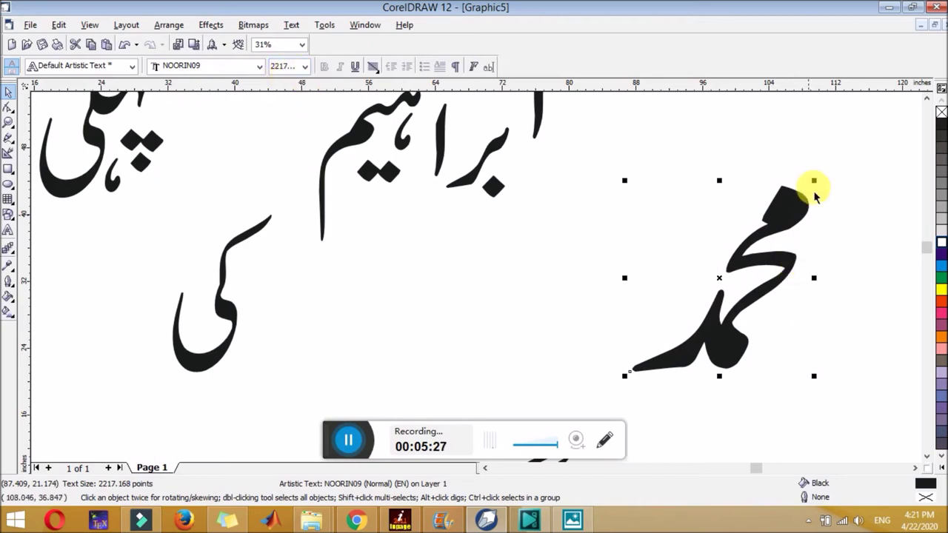
left_click_drag(719, 182, 732, 274)
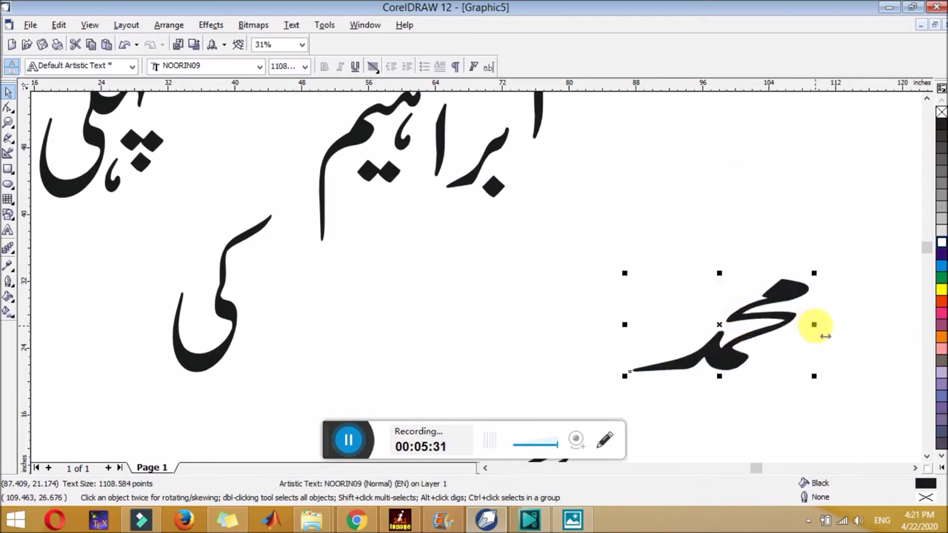
left_click_drag(814, 325, 903, 324)
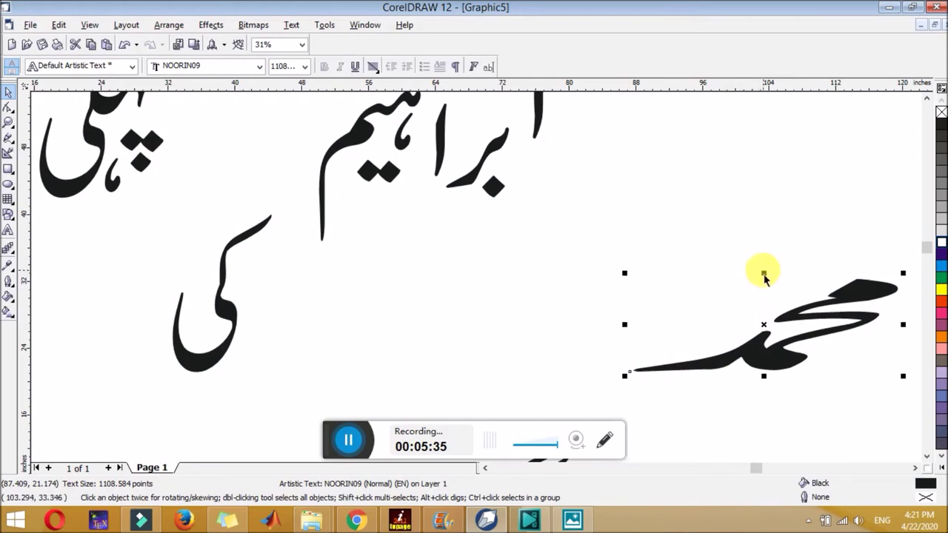
left_click_drag(763, 273, 764, 177)
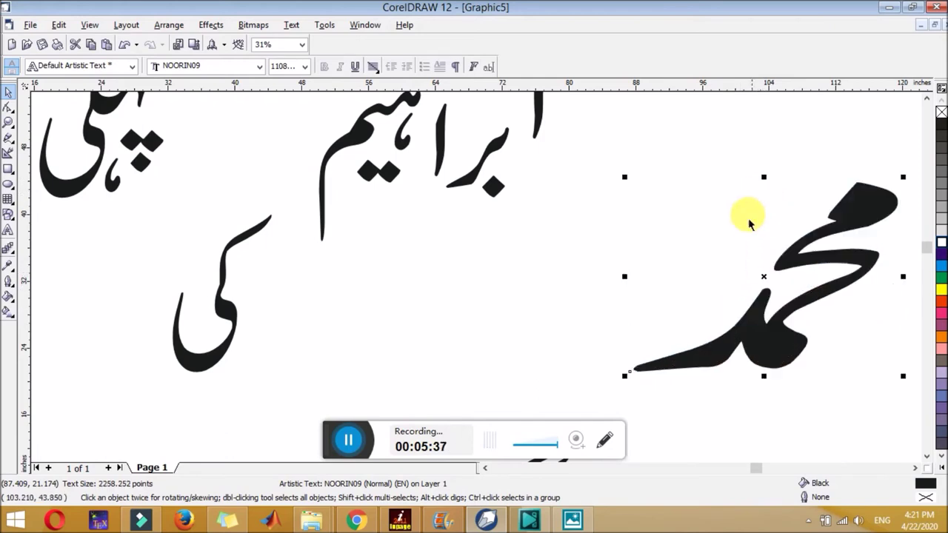
double_click(814, 285)
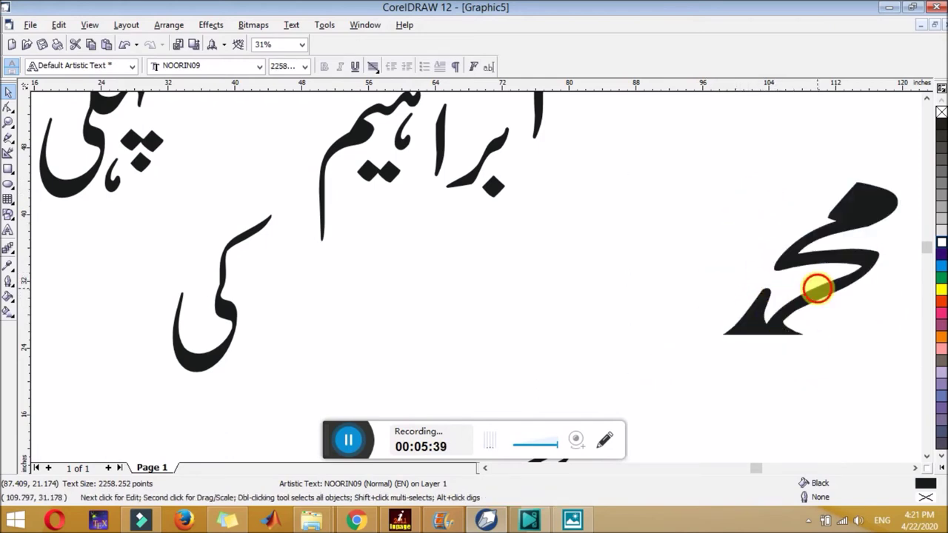
Step: Select the محمد characters and try white, then yellow fills
left_click(763, 305)
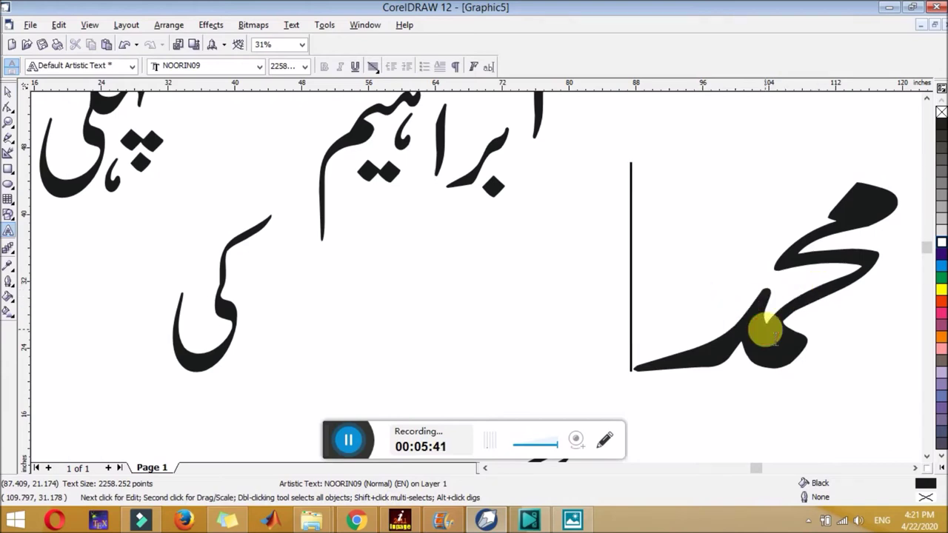
double_click(765, 329)
left_click(766, 334)
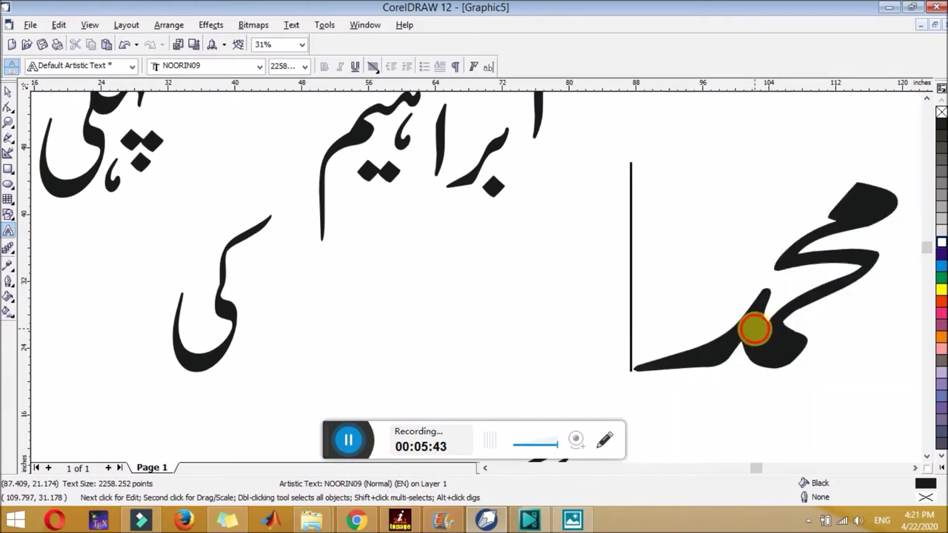
double_click(766, 333)
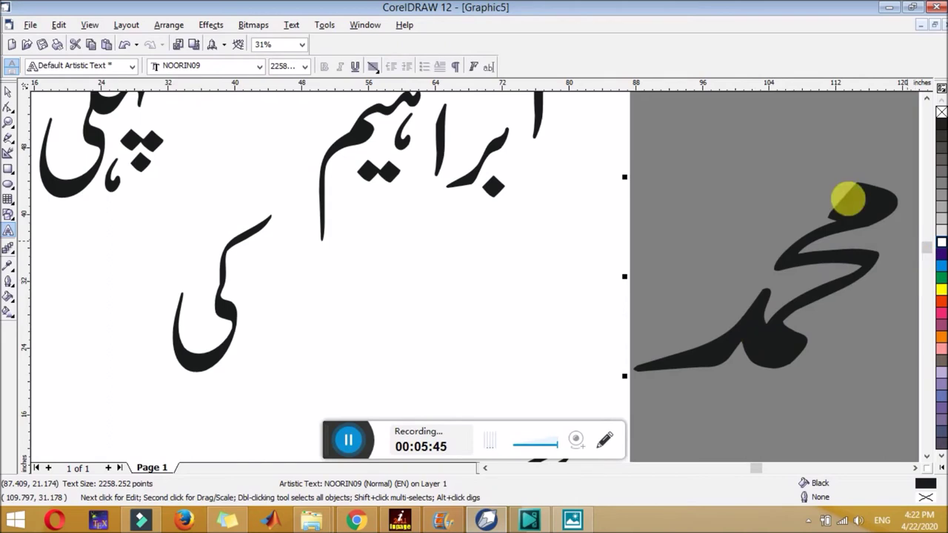
left_click(941, 130)
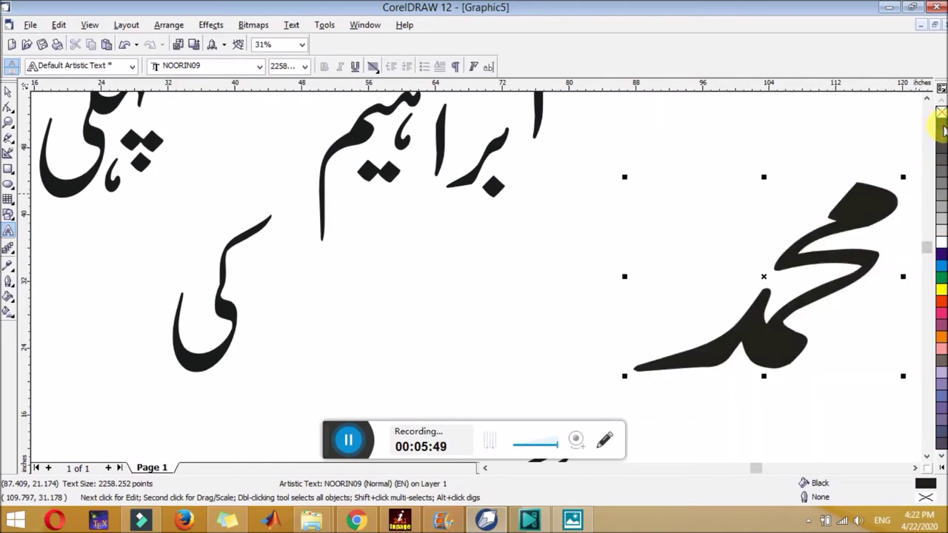
left_click(939, 241)
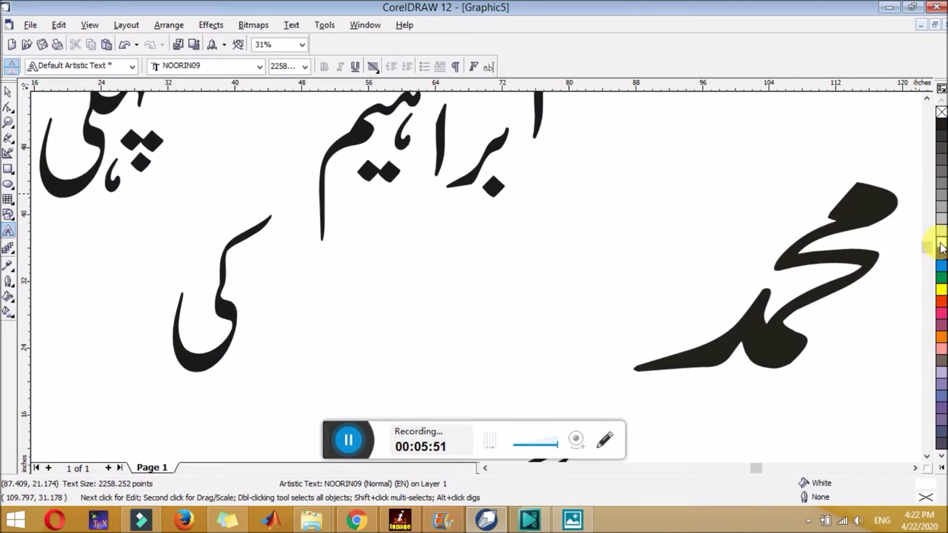
left_click(859, 285)
double_click(859, 286)
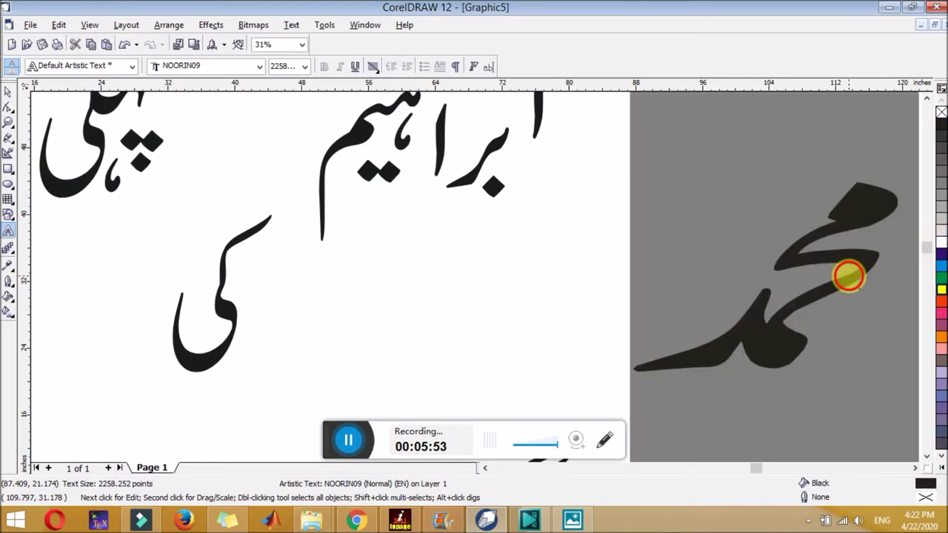
left_click(941, 291)
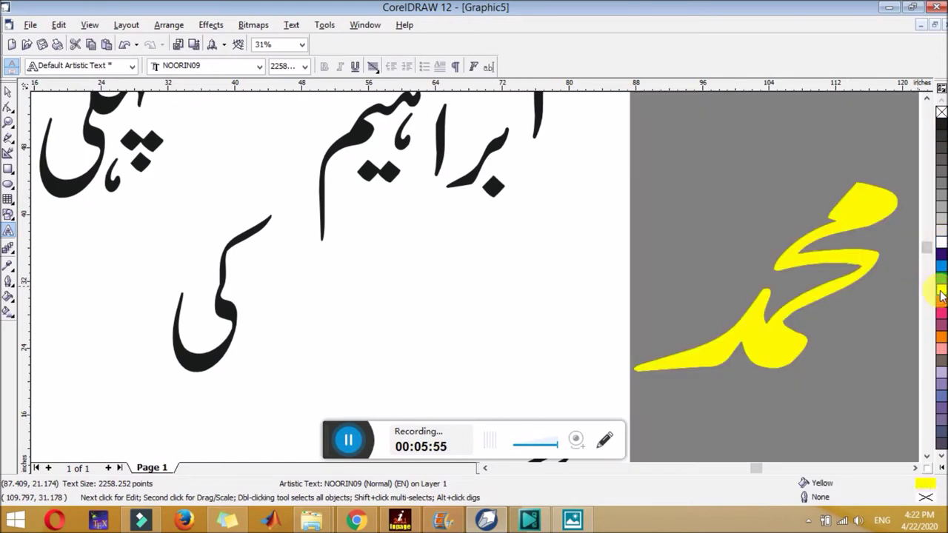
left_click(847, 278)
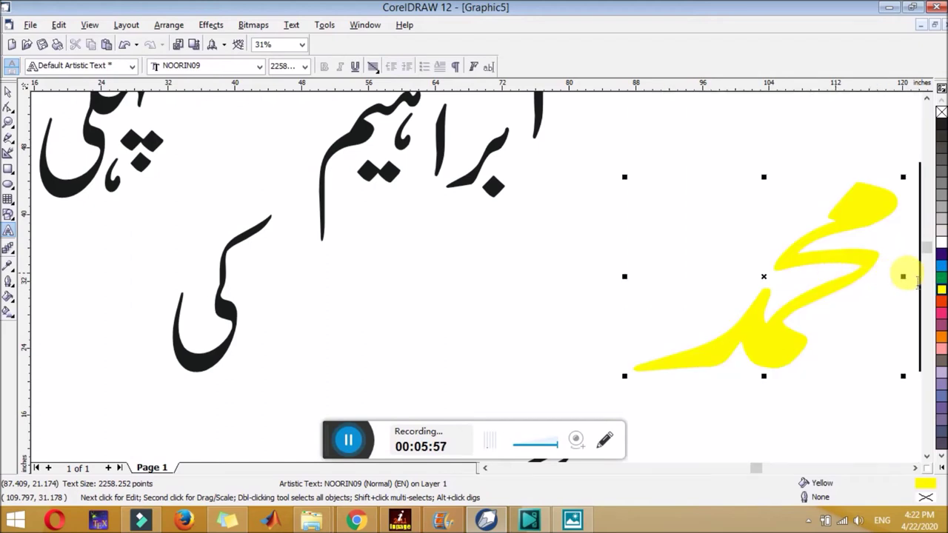
key("Escape")
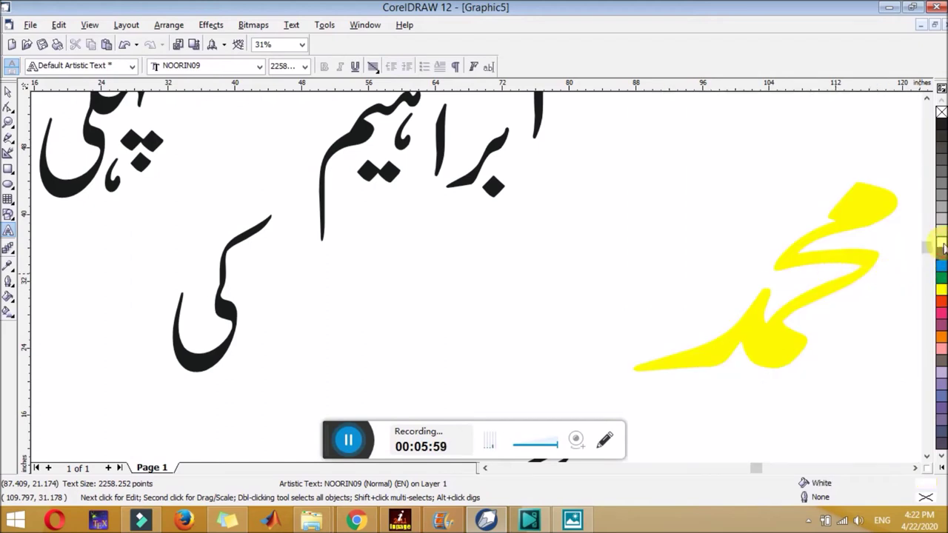
Step: Try cyan, baby blue, twilight blue and orange fills on محمد, settling on yellow
left_click(941, 289)
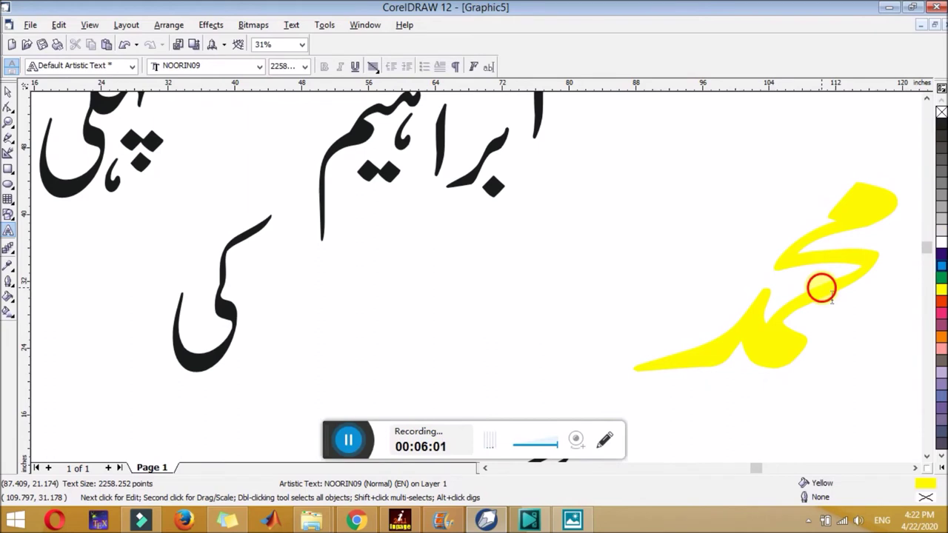
left_click(941, 265)
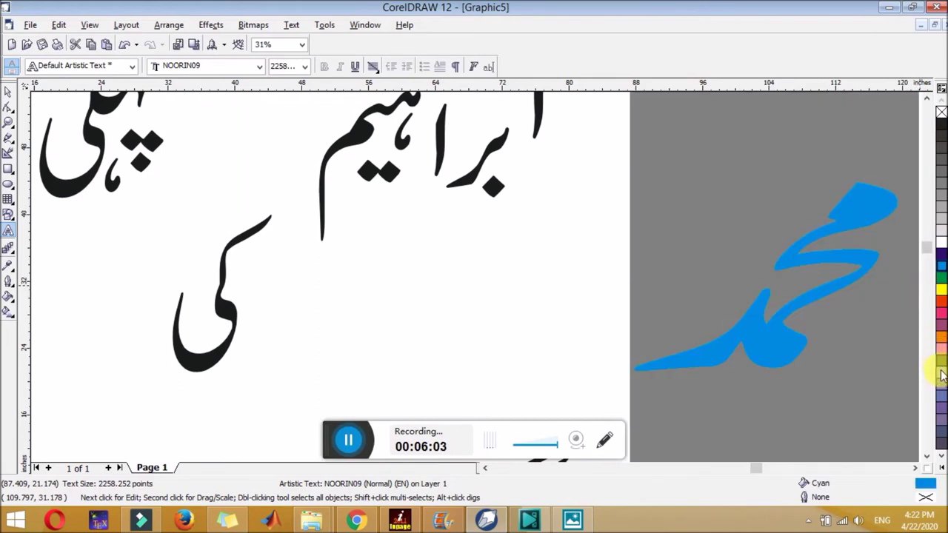
left_click(941, 378)
left_click(941, 397)
left_click(942, 424)
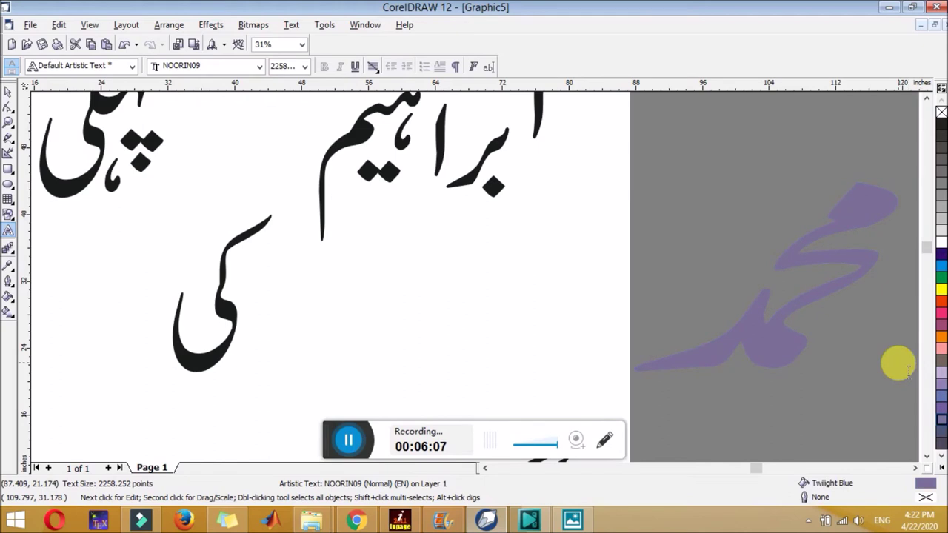
scroll(909, 368, "down", 2)
left_click(655, 326)
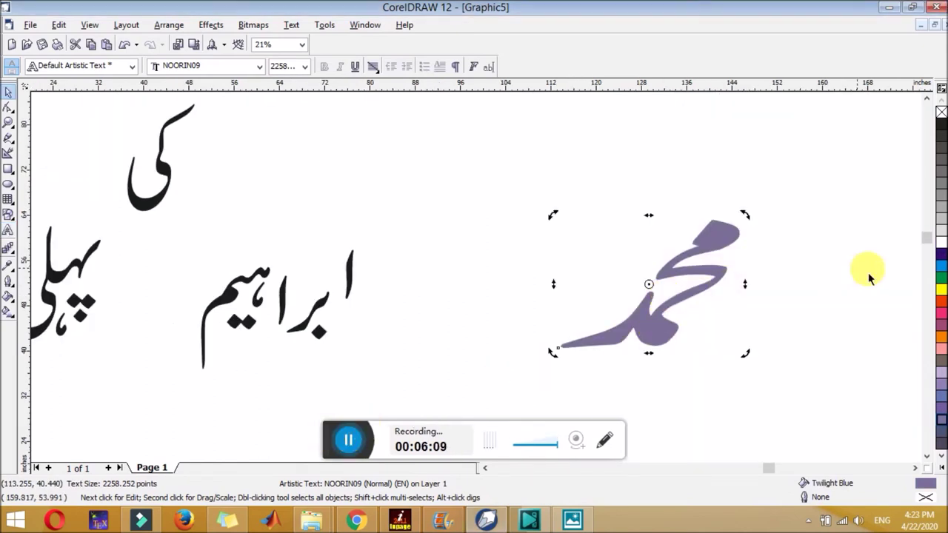
left_click(942, 402)
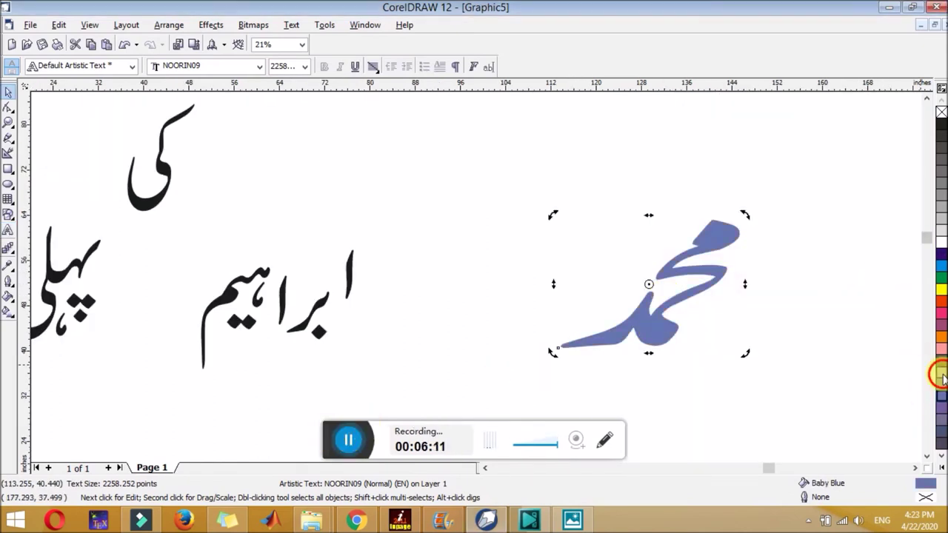
left_click(942, 335)
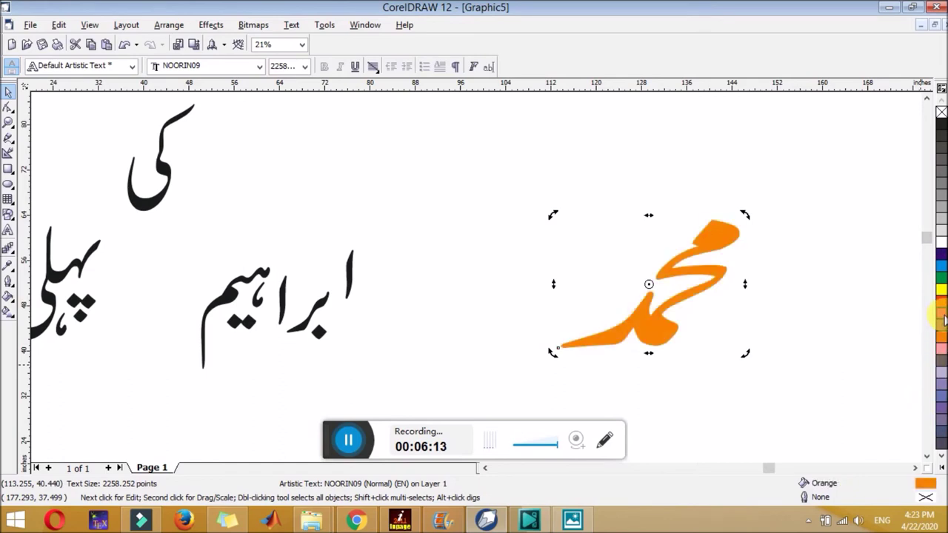
left_click(942, 318)
left_click(941, 291)
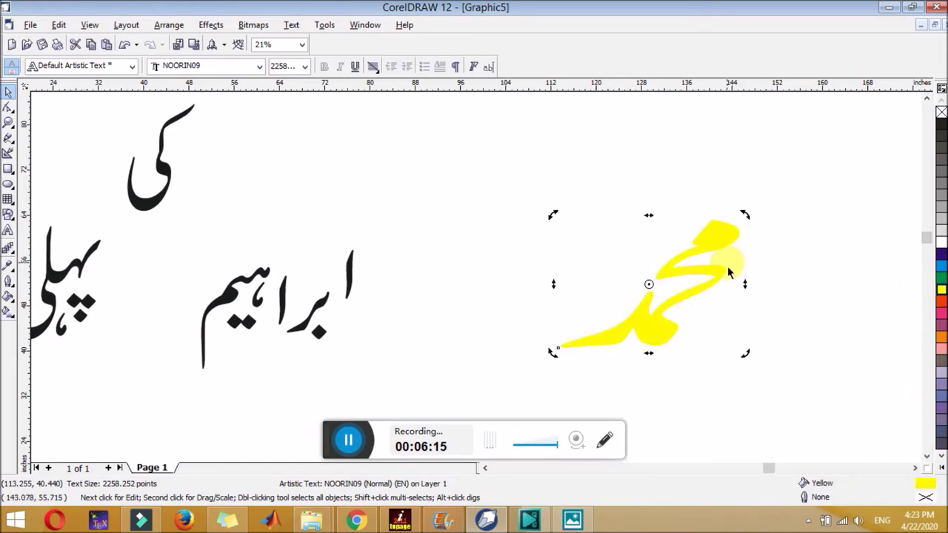
Step: Set a 1.0 pt black outline width on the محمد calligraphy, then recheck it in Outline Pen
double_click(822, 497)
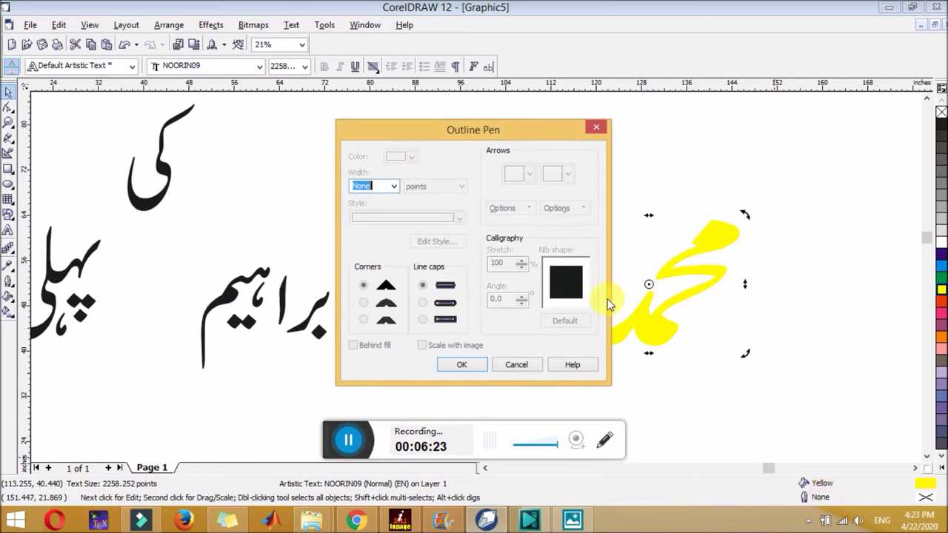
left_click(395, 186)
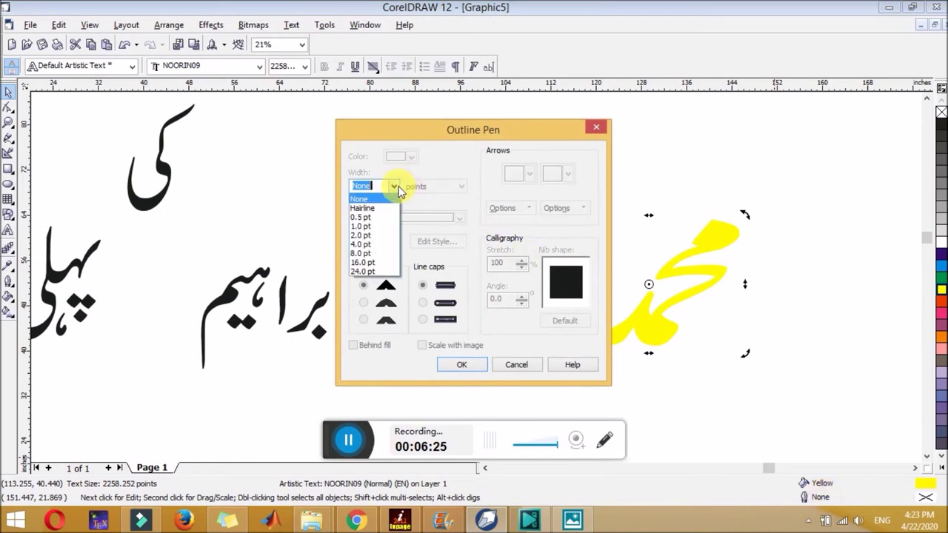
left_click(385, 229)
left_click(461, 364)
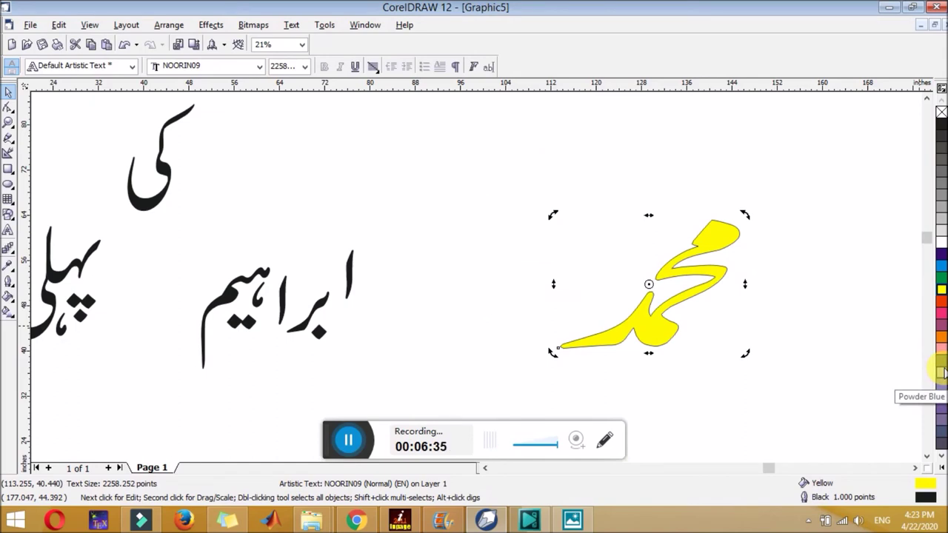
double_click(835, 501)
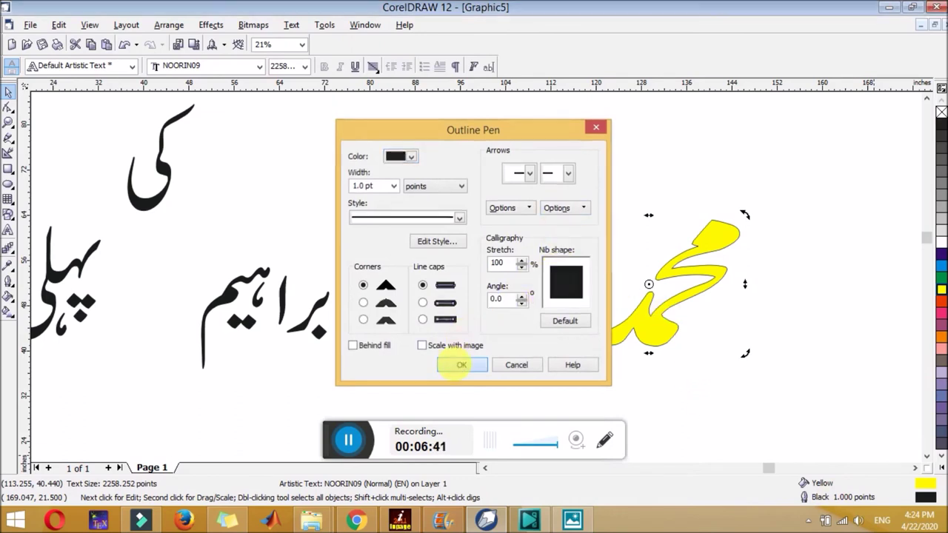
left_click(457, 366)
Step: Try white, green, twilight blue and navy fills on محمد, settling on 20% Black
left_click(941, 239)
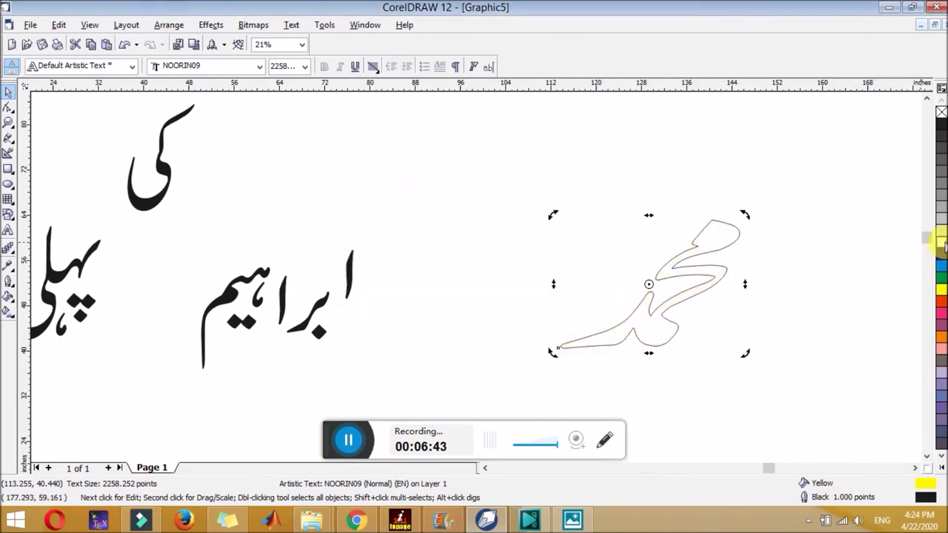
left_click(942, 276)
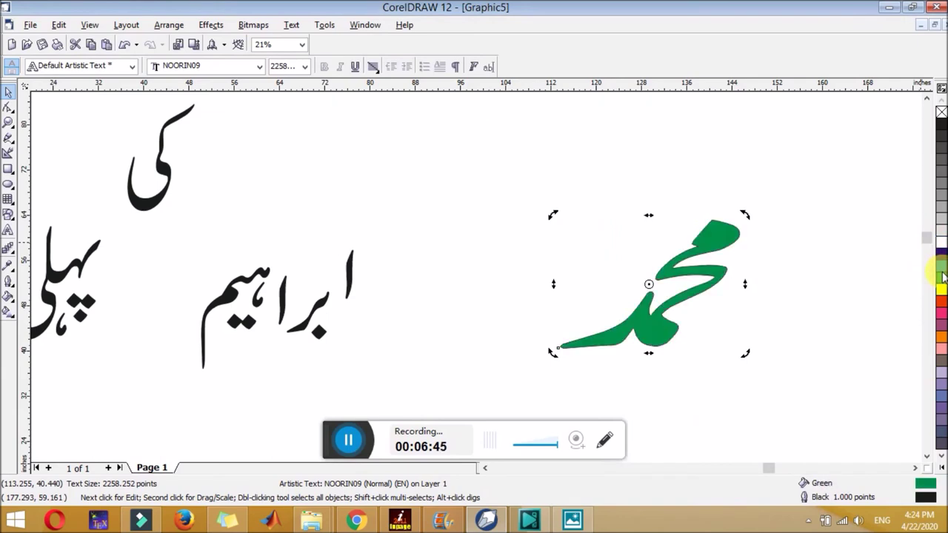
left_click(941, 347)
left_click(942, 423)
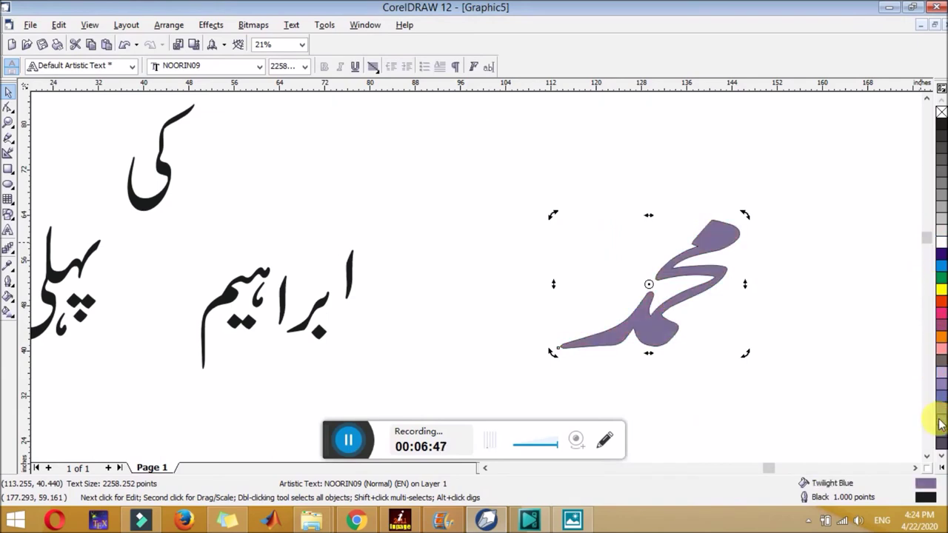
left_click(941, 438)
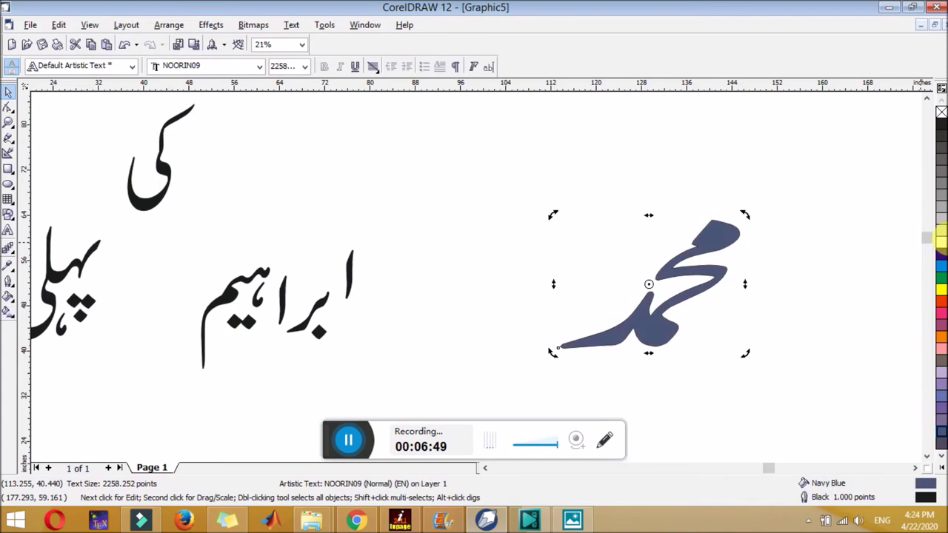
left_click(941, 218)
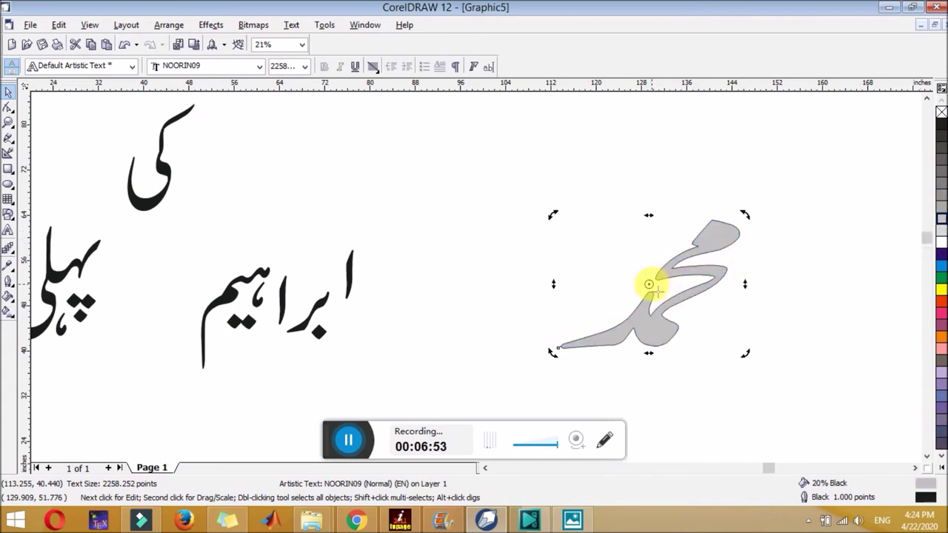
Step: Reselect the gray محمد calligraphy and put it into rotate mode
left_click(649, 285)
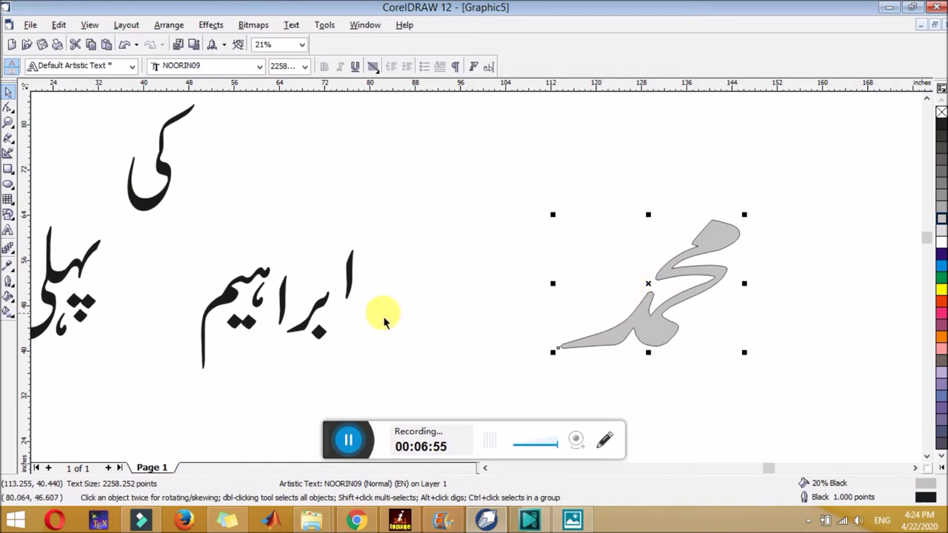
left_click(466, 259)
left_click(661, 277)
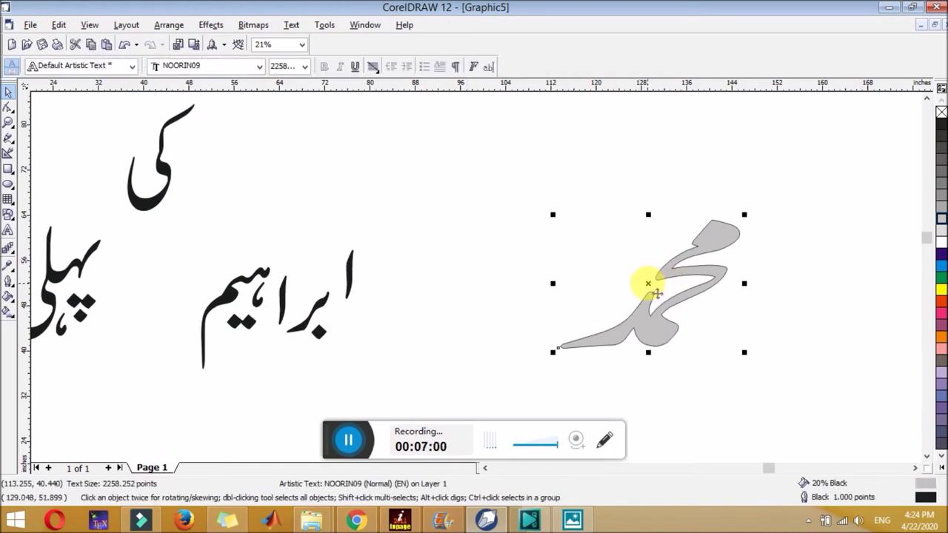
left_click(656, 293)
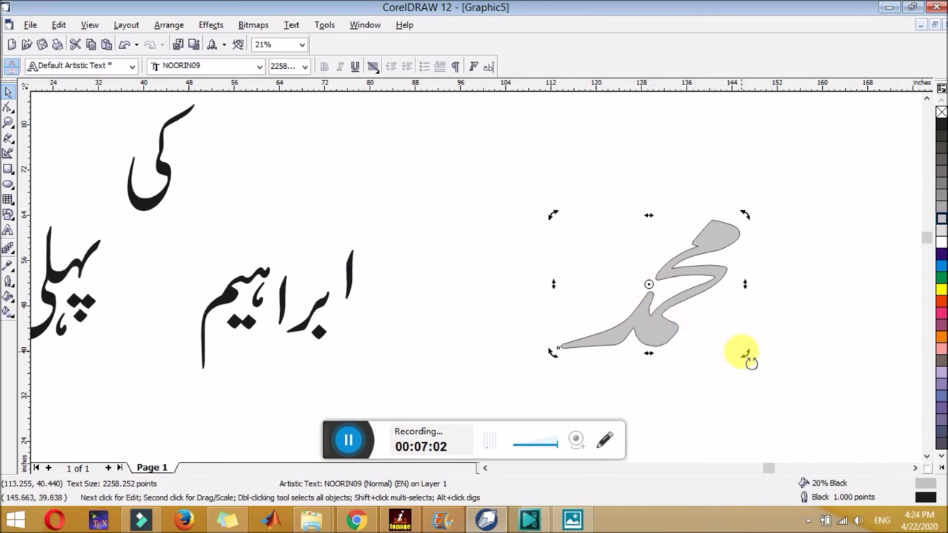
Step: Rotate the gray محمد word through several orientations using the rotate handles
left_click_drag(745, 355, 815, 253)
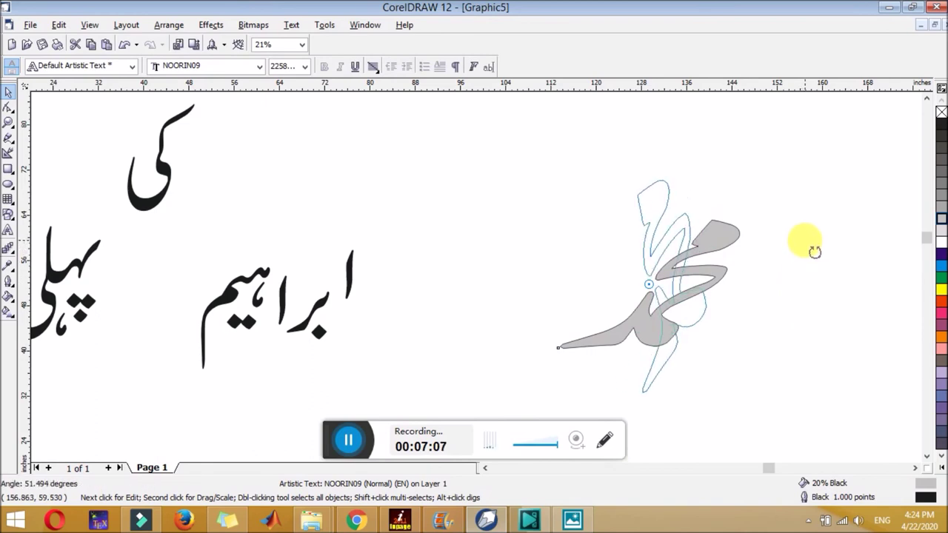
left_click_drag(814, 252, 813, 239)
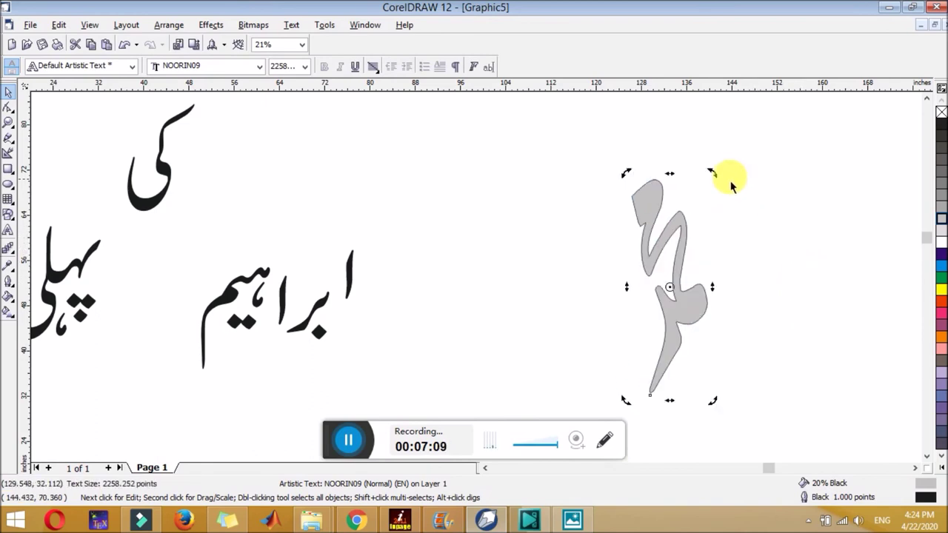
left_click_drag(714, 176, 769, 262)
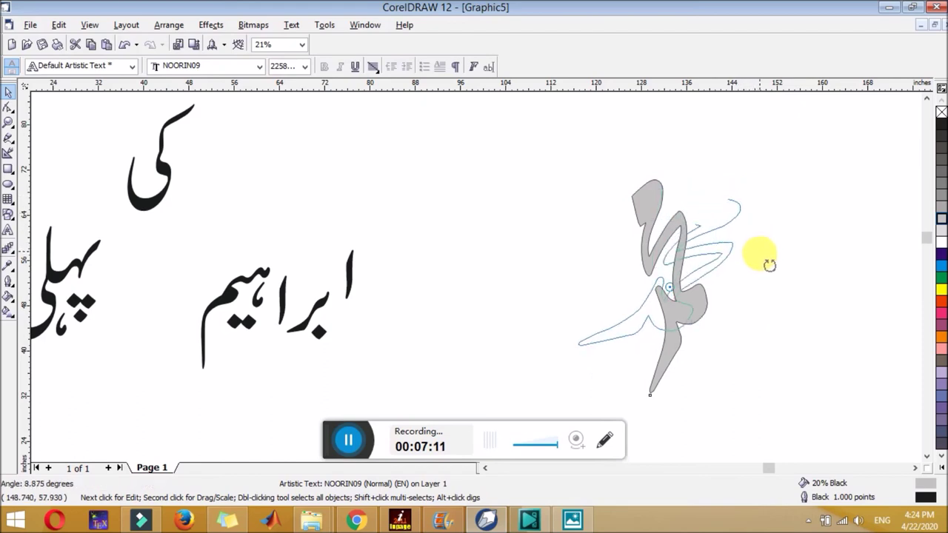
left_click_drag(769, 262, 755, 262)
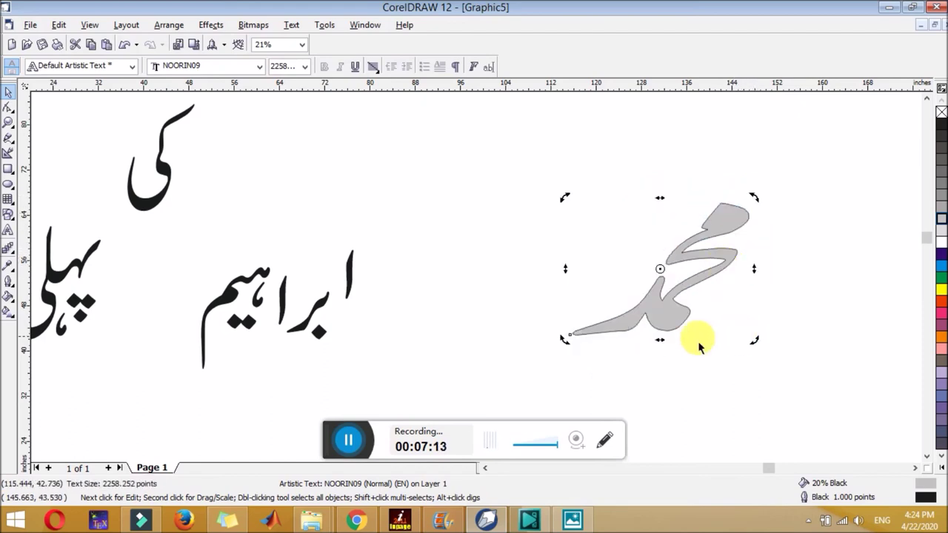
Step: Skew the محمد word left and right at various slants, ending upright
left_click_drag(660, 340, 657, 374)
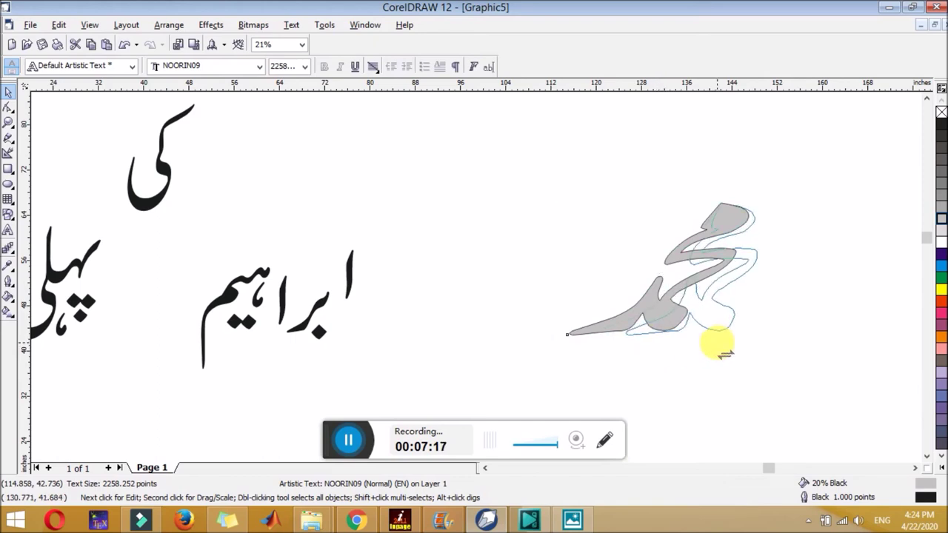
left_click_drag(657, 342, 719, 360)
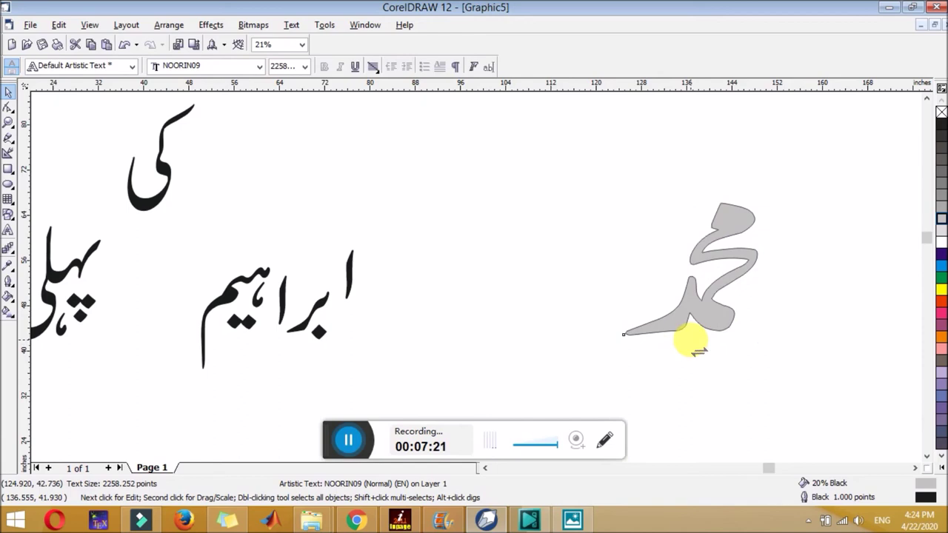
left_click_drag(699, 351, 511, 329)
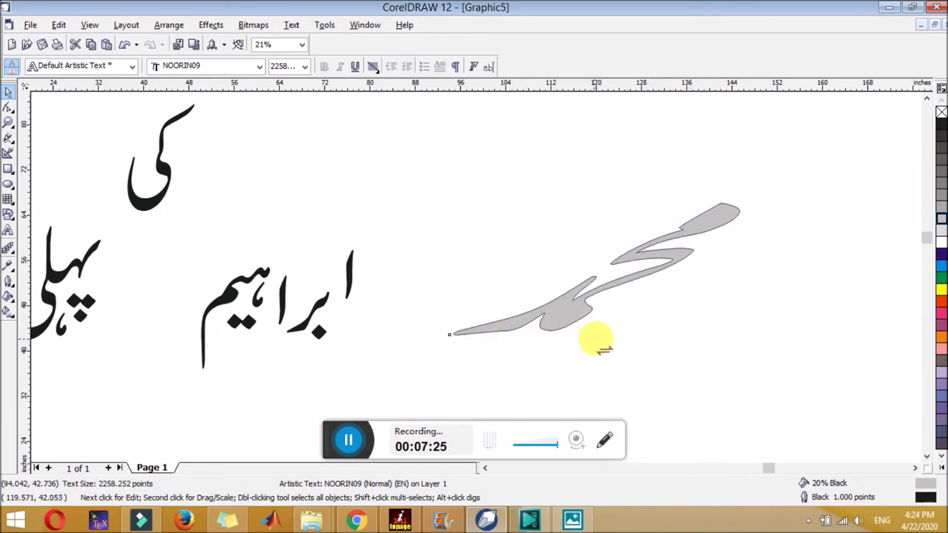
left_click_drag(603, 348, 779, 348)
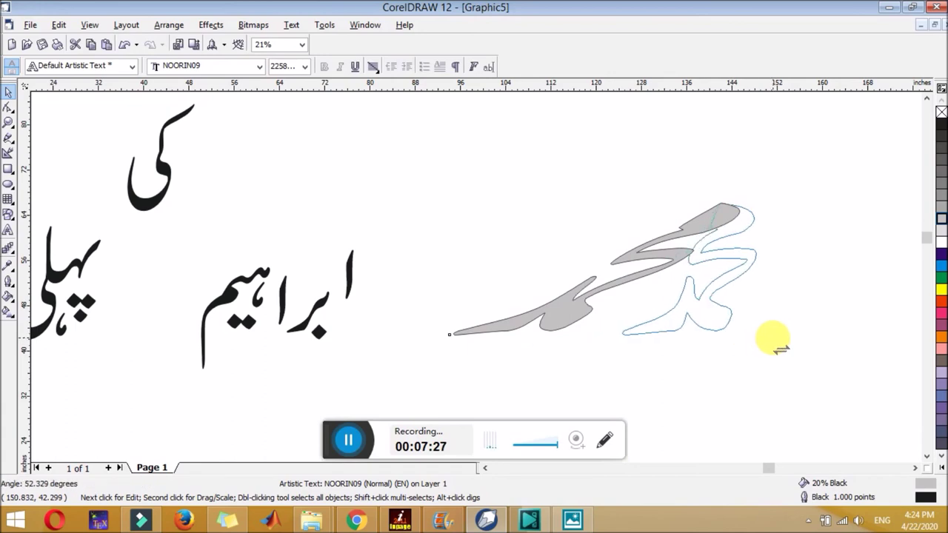
left_click_drag(781, 348, 787, 356)
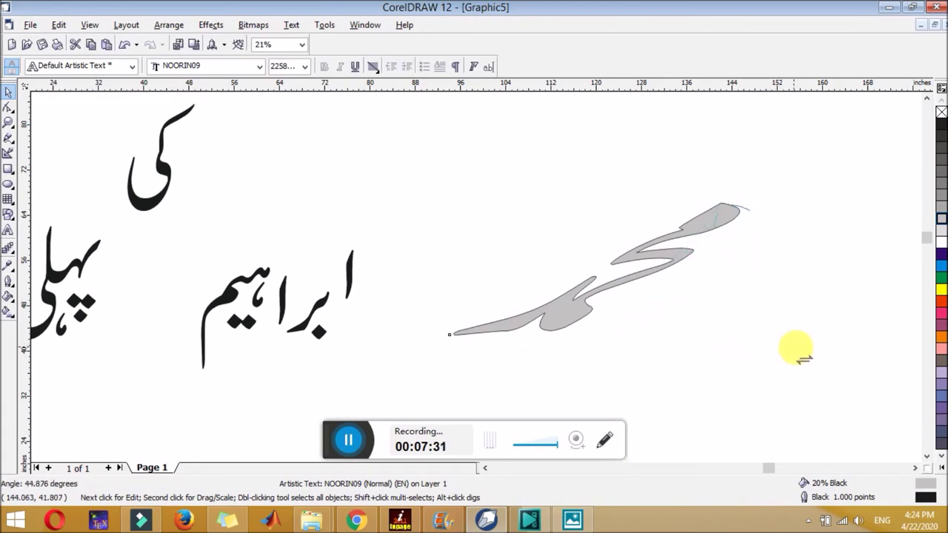
left_click_drag(786, 355, 729, 354)
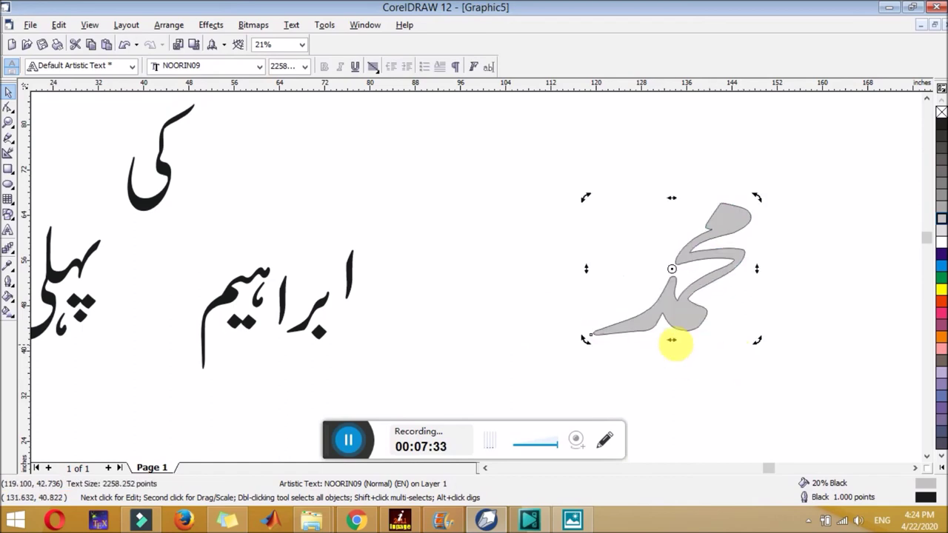
left_click_drag(671, 340, 442, 341)
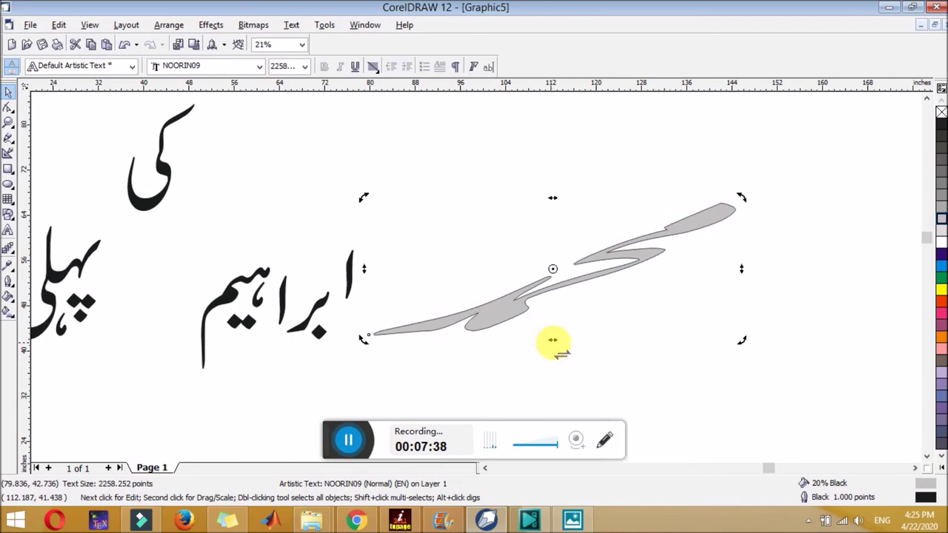
left_click_drag(553, 341, 774, 357)
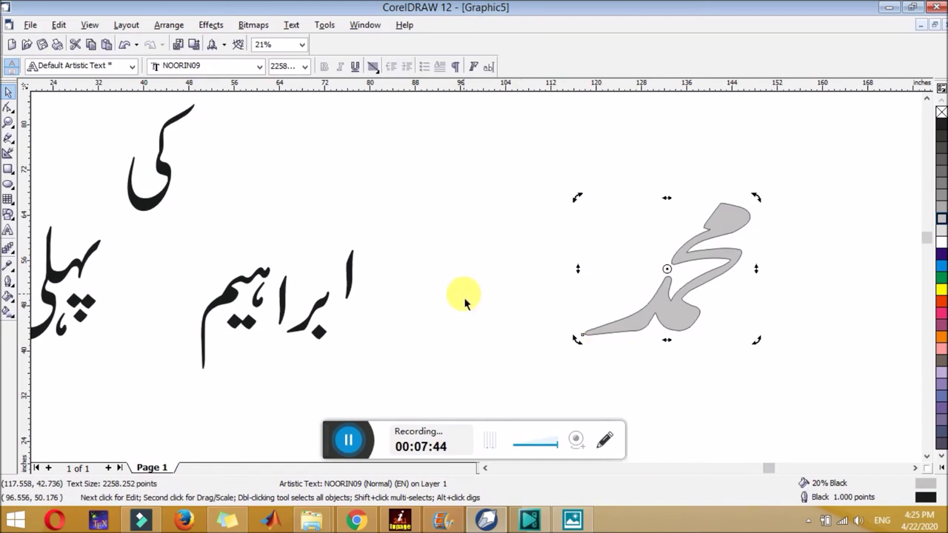
Step: Select ابراہیم, attempt a 3600 pt size that is refused, then drag it larger
scroll(461, 295, "down", 2)
left_click(485, 468)
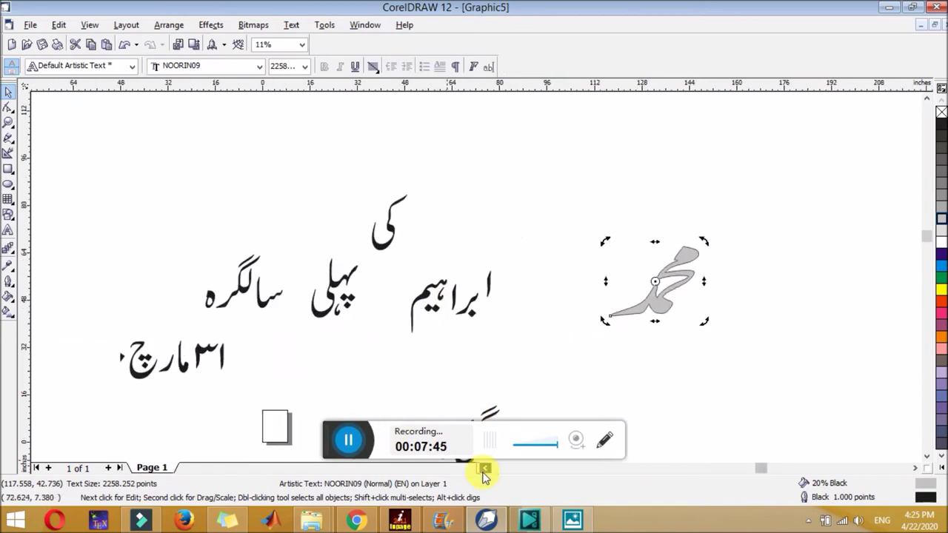
left_click(485, 468)
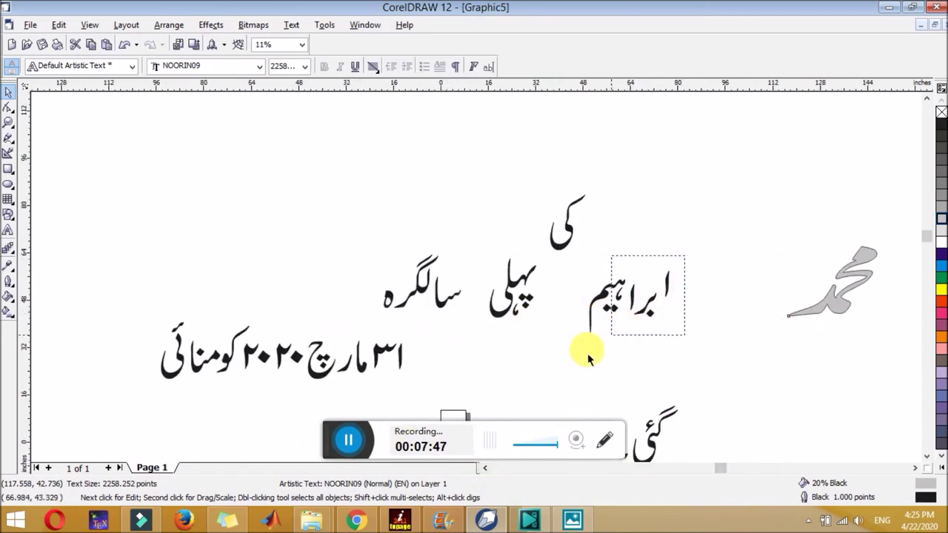
left_click_drag(677, 256, 580, 342)
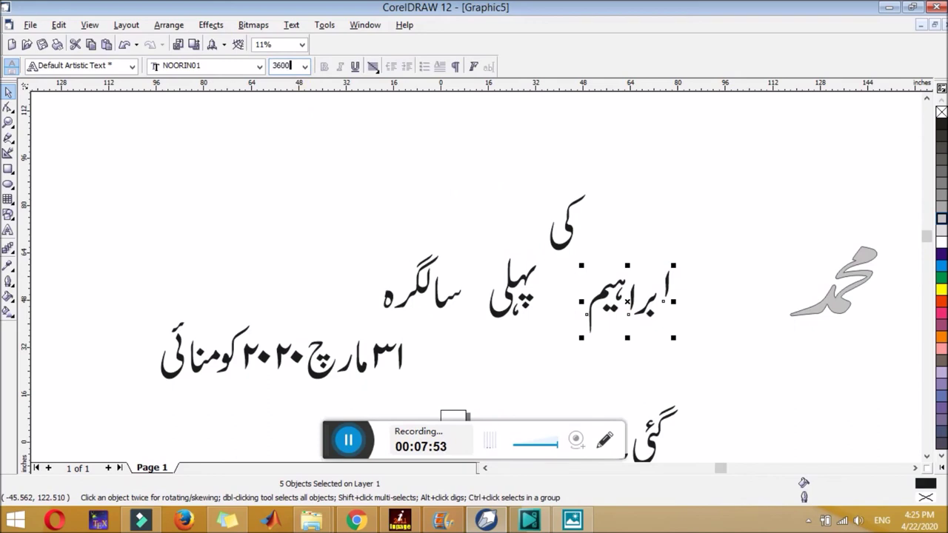
key("Return")
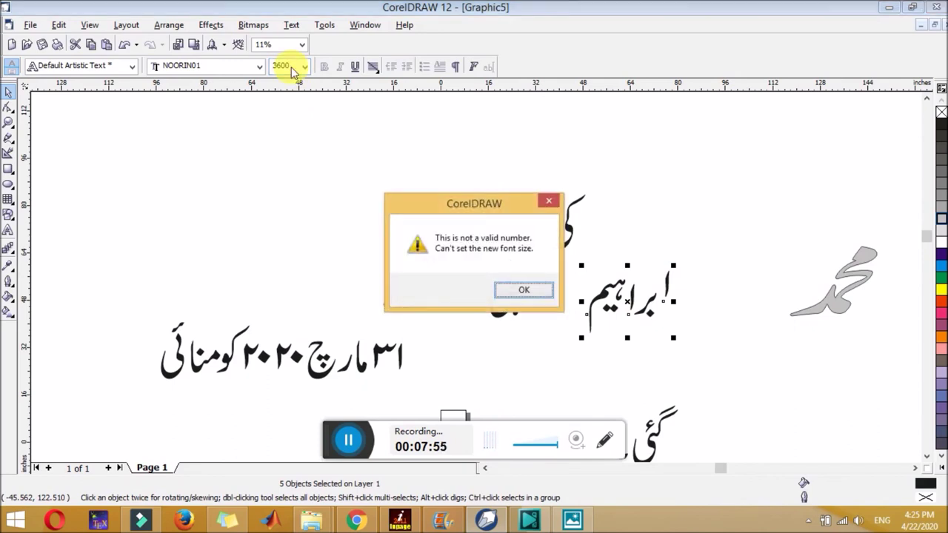
key("Return")
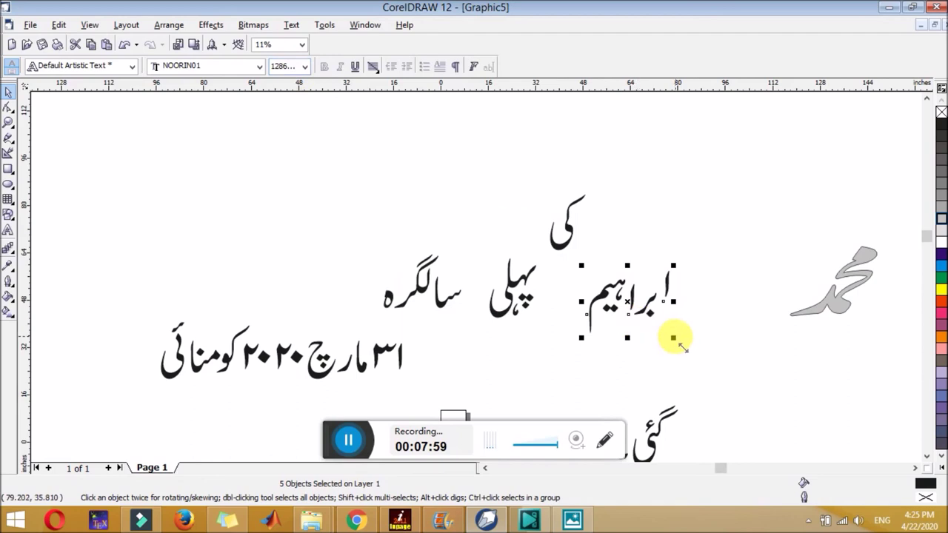
left_click_drag(673, 338, 798, 428)
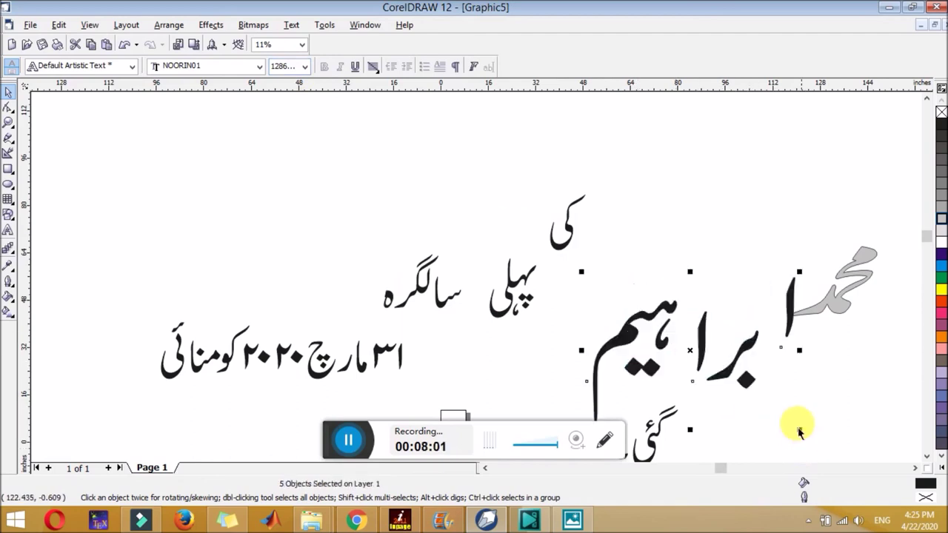
Step: Restack the ابراہیم letter pieces, raising final letters, dot and alef calligraphically
left_click_drag(673, 338, 670, 174)
left_click_drag(627, 330, 659, 191)
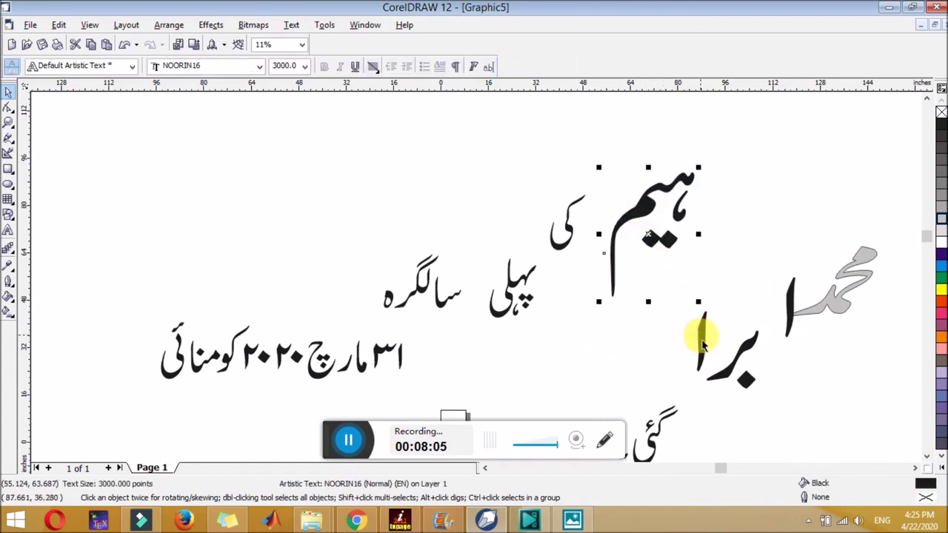
left_click_drag(739, 207, 739, 207)
mouse_move(740, 347)
left_mouse_down()
mouse_move(763, 238)
mouse_move(754, 231)
left_mouse_up()
left_click_drag(745, 380, 757, 256)
mouse_move(790, 300)
left_mouse_down()
mouse_move(796, 178)
mouse_move(785, 180)
left_mouse_up()
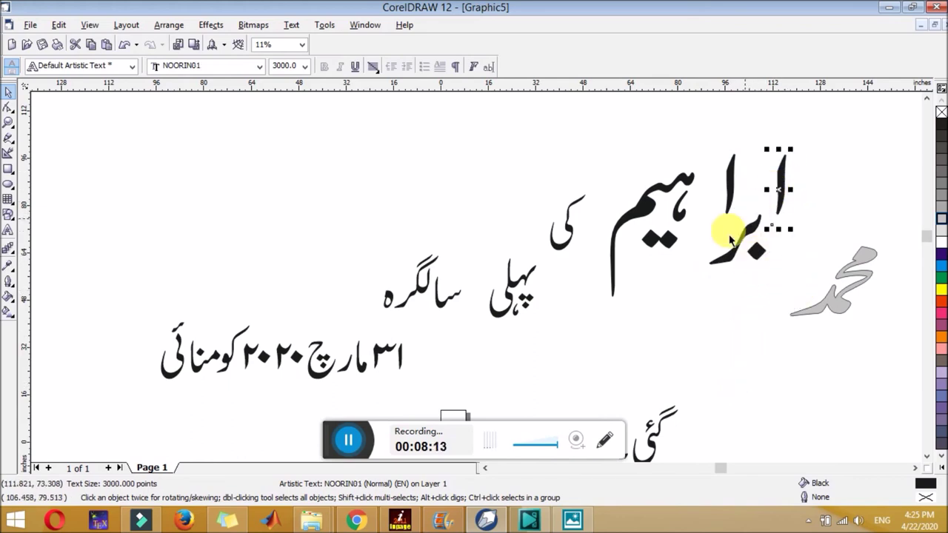
Step: Delete the remaining birthday words کی, پہلی, سالگرہ and the date line
left_click_drag(590, 186, 355, 367)
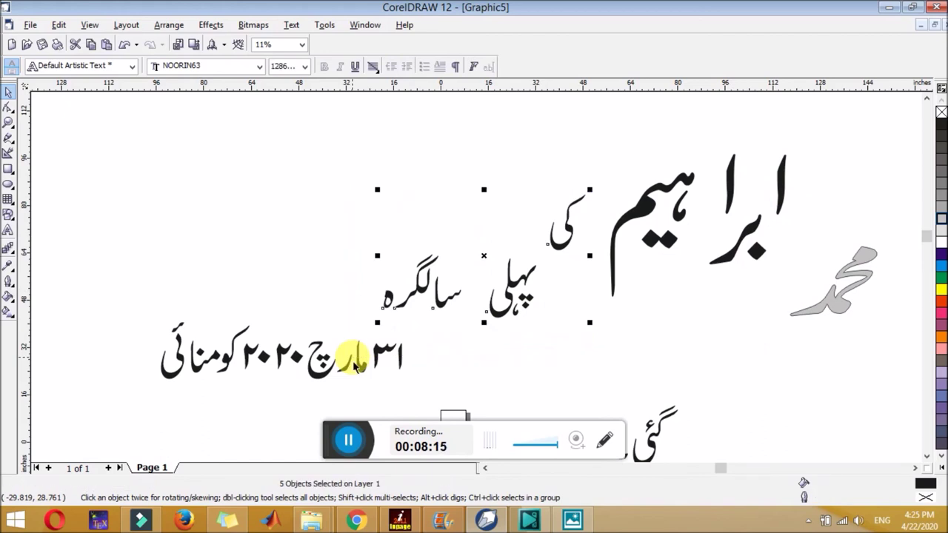
key("Delete")
left_click_drag(439, 320, 141, 400)
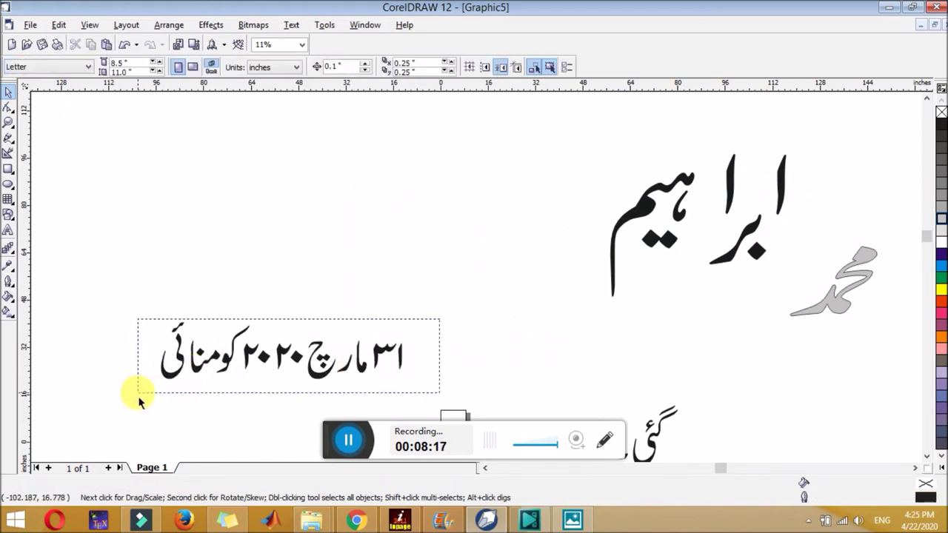
key("Delete")
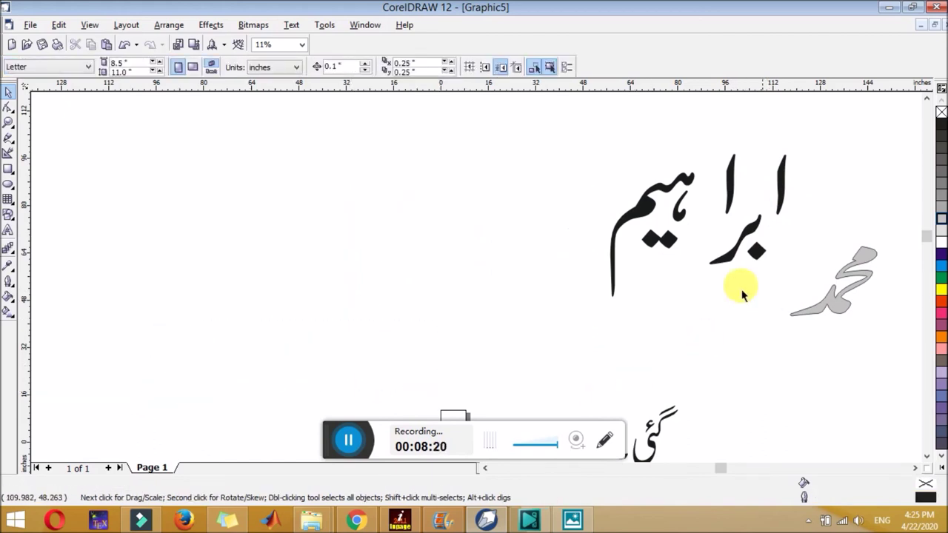
Step: Fill Ibrahim's final letters twilight blue after trying yellow and gray, and another piece navy blue
left_click(669, 244)
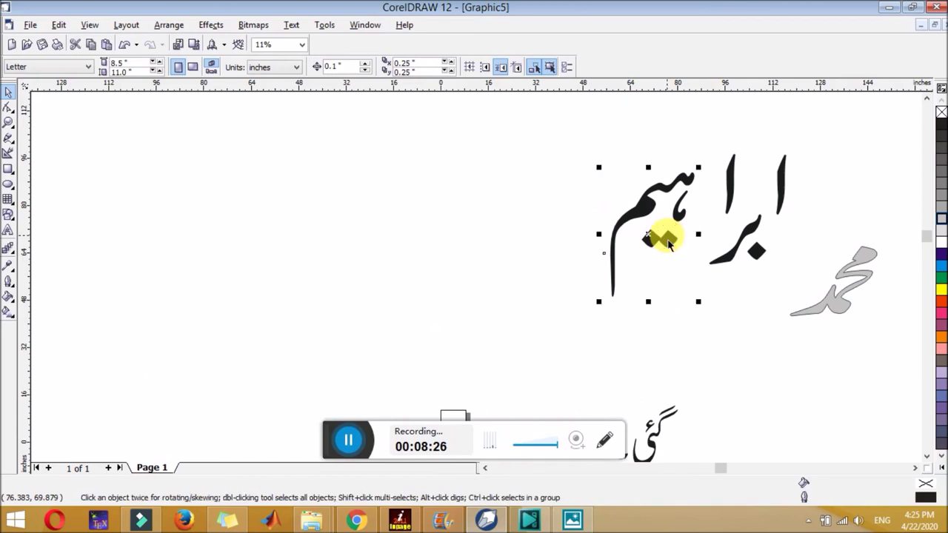
left_click(940, 292)
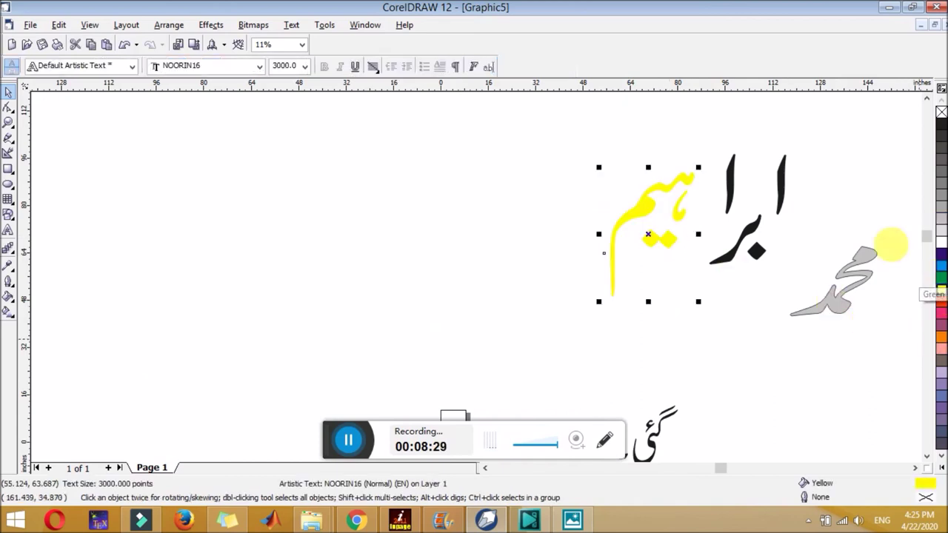
left_click(940, 208)
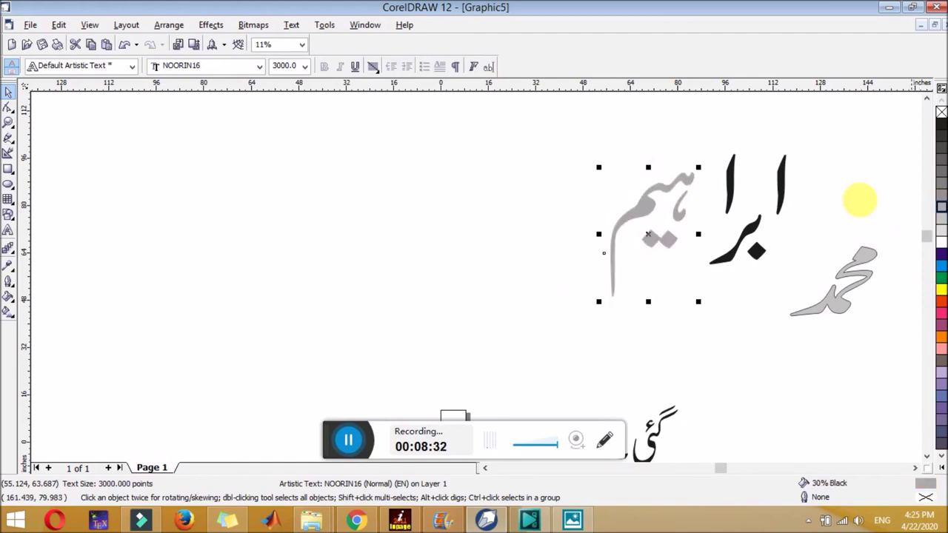
left_click(939, 400)
left_click(729, 194)
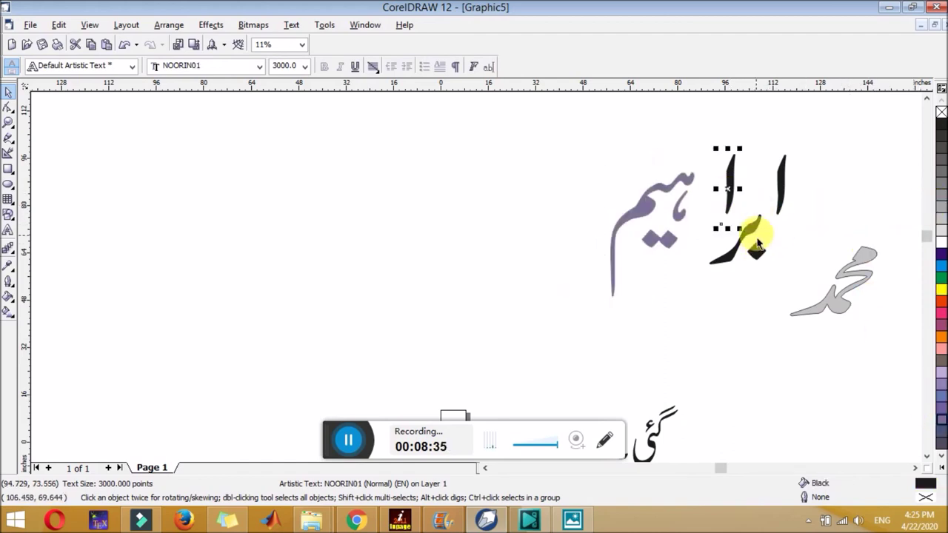
left_click(941, 431)
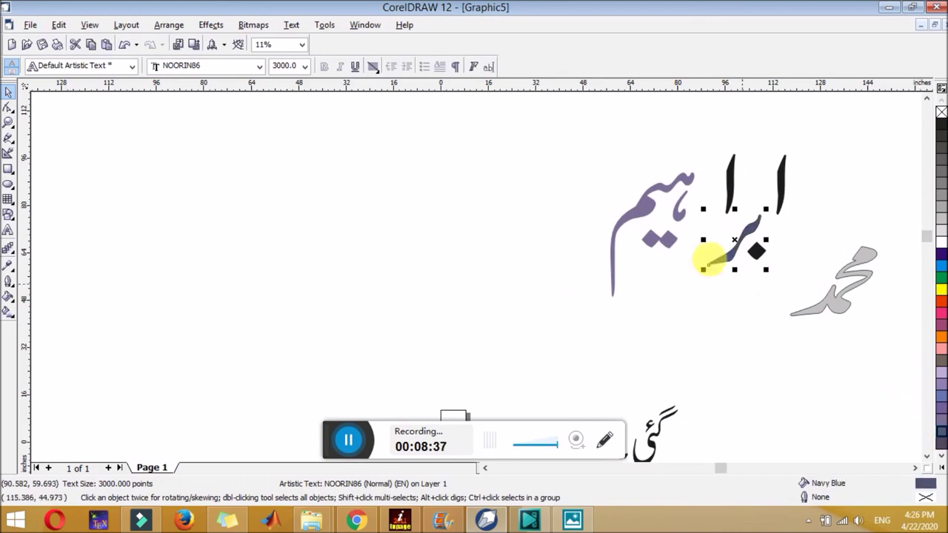